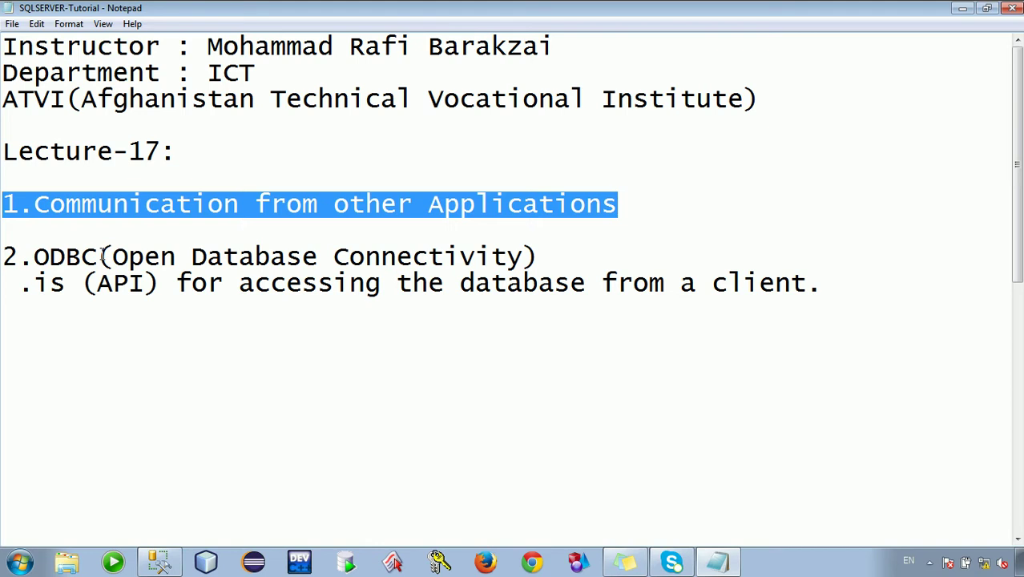
- Review the ODBC definition in the lecture notes, highlighting the terms API, database and ODBC
click(101, 256)
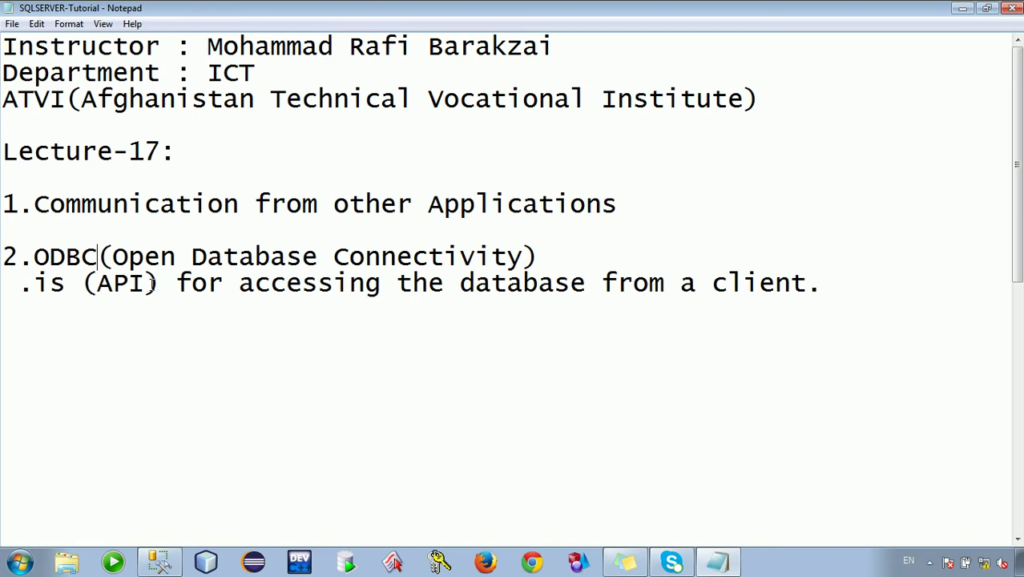
drag(147, 283, 98, 286)
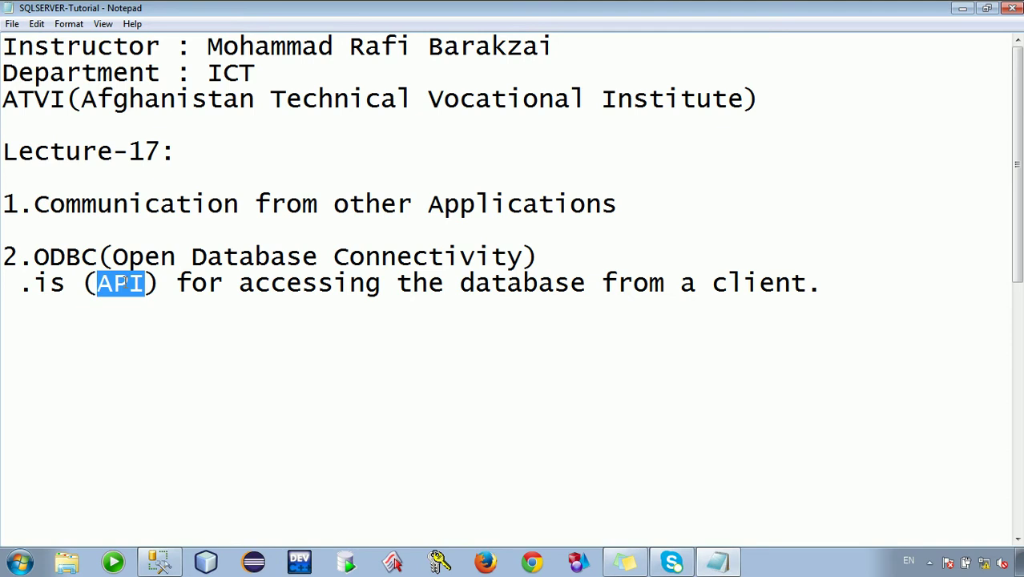
drag(146, 283, 96, 285)
drag(588, 284, 453, 287)
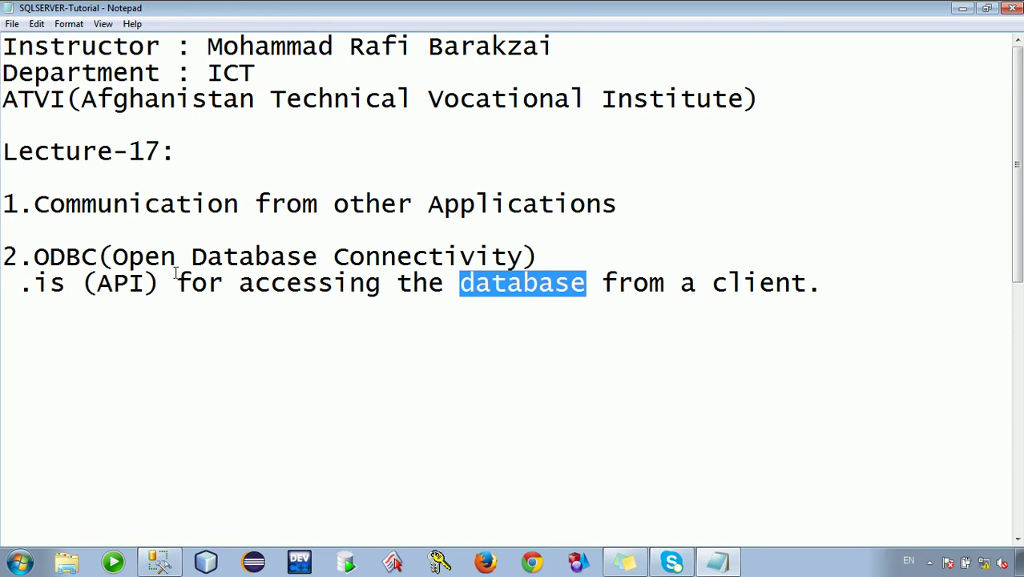
click(94, 258)
drag(95, 258, 32, 258)
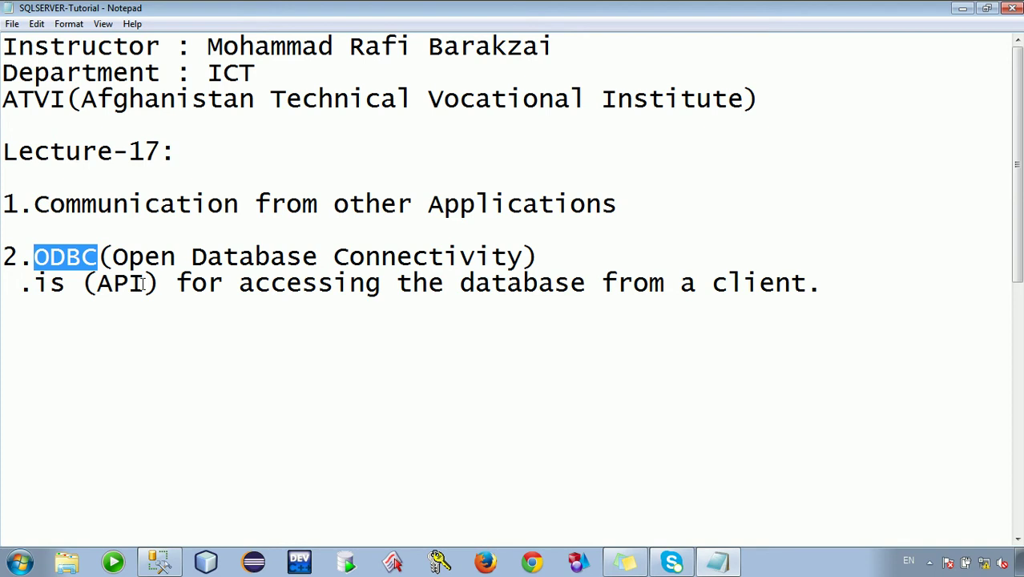
drag(144, 284, 97, 283)
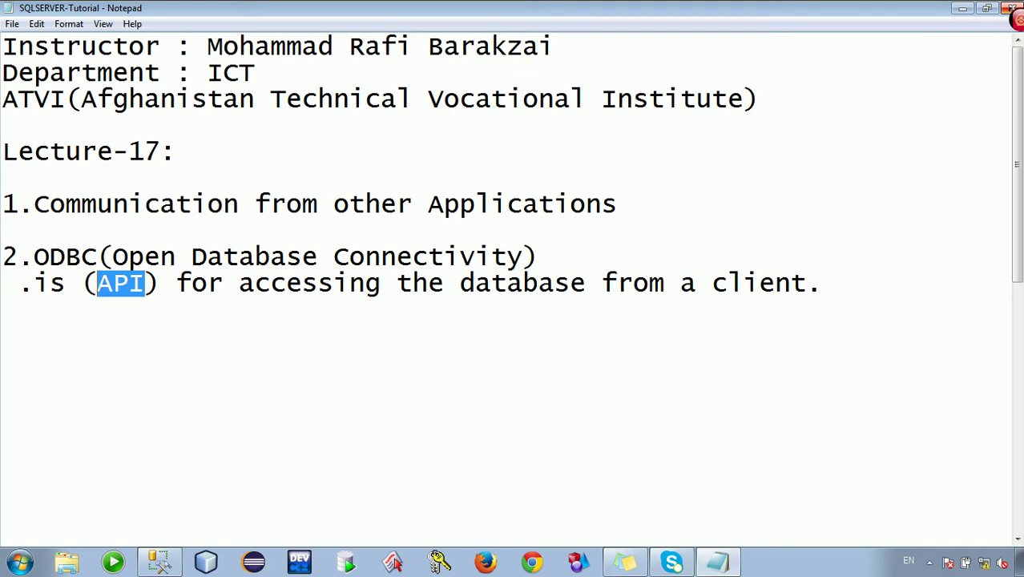
- Close the lecture notes and open Data Sources (ODBC) from the Control Panel's Administrative Tools
click(1012, 13)
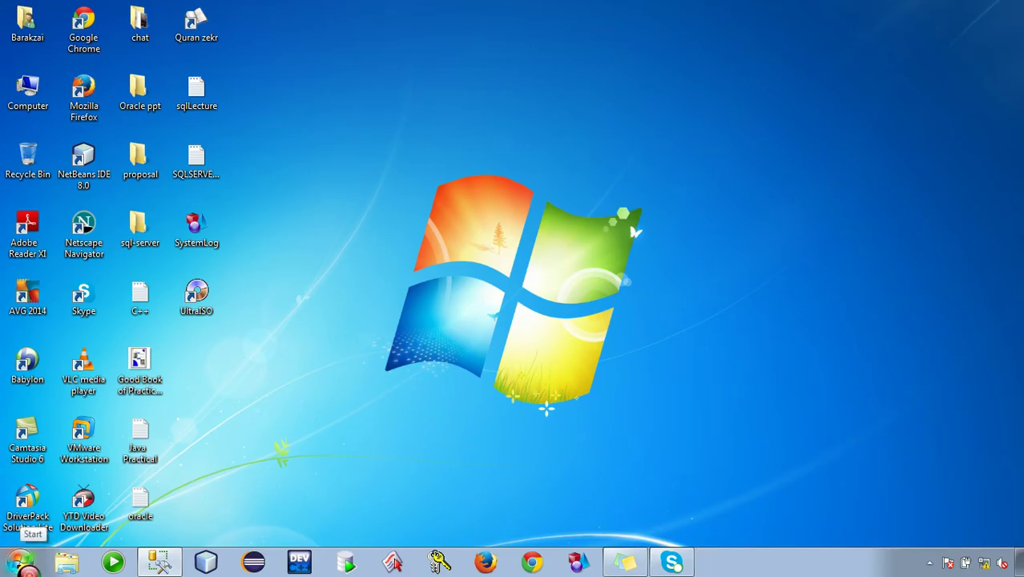
click(21, 564)
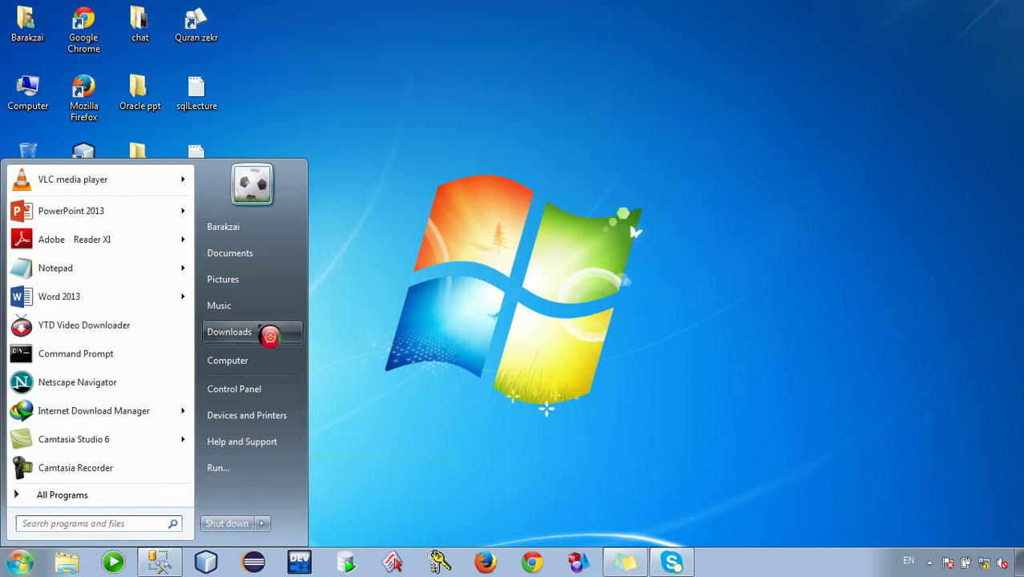
click(255, 393)
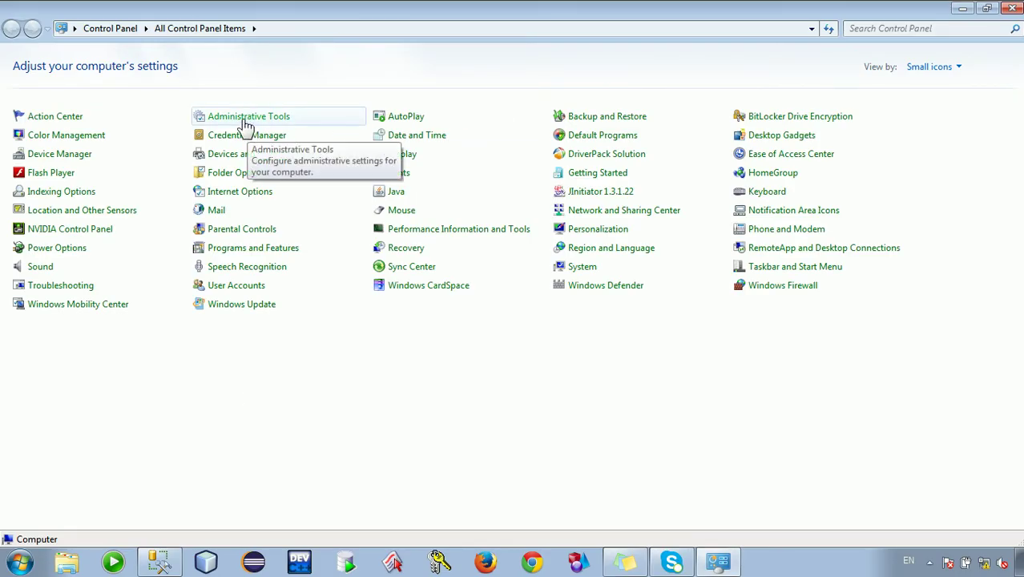
click(247, 120)
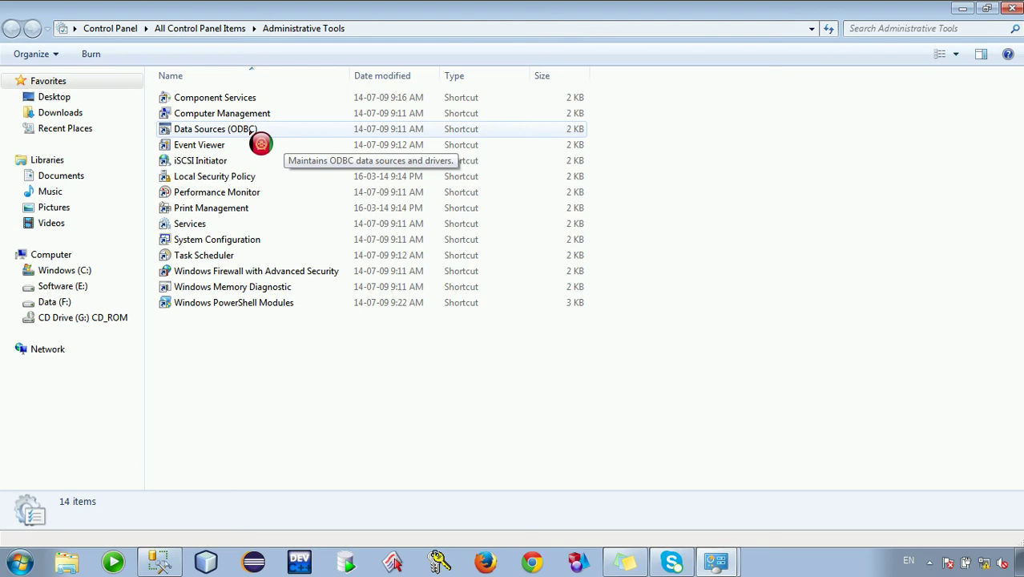
double_click(253, 131)
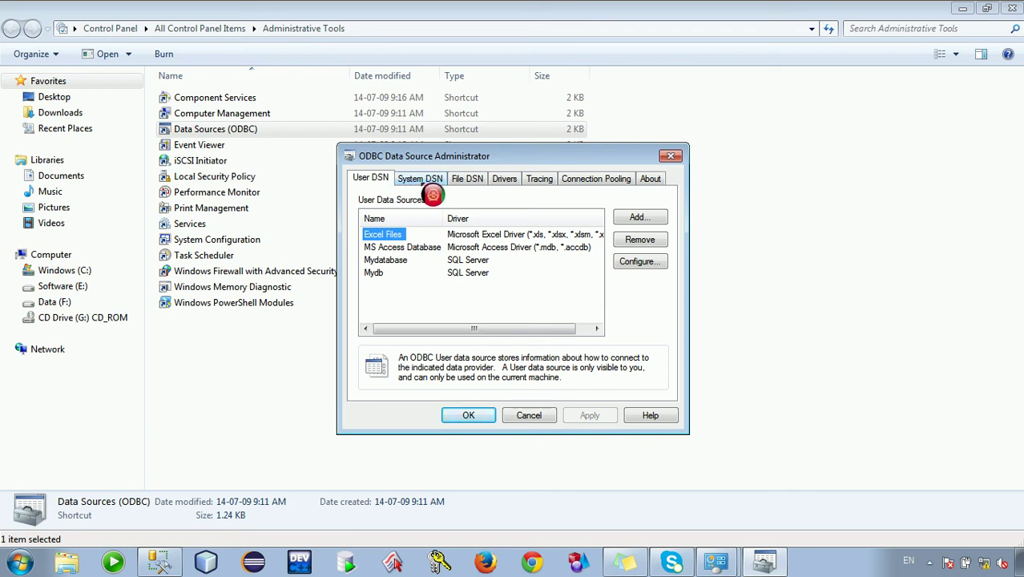
- Look at the system data sources, then return to the list of user data sources
click(429, 185)
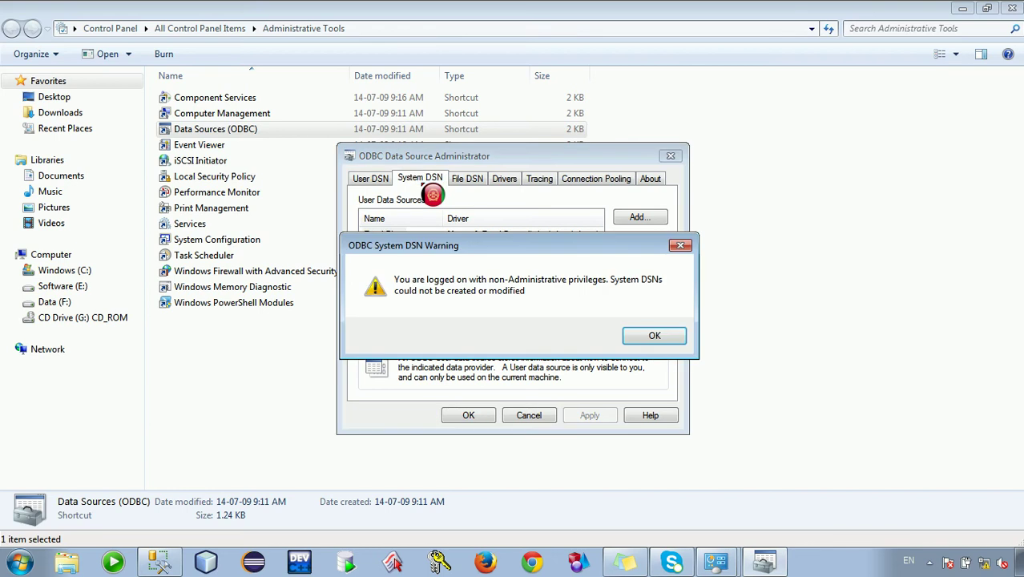
click(643, 336)
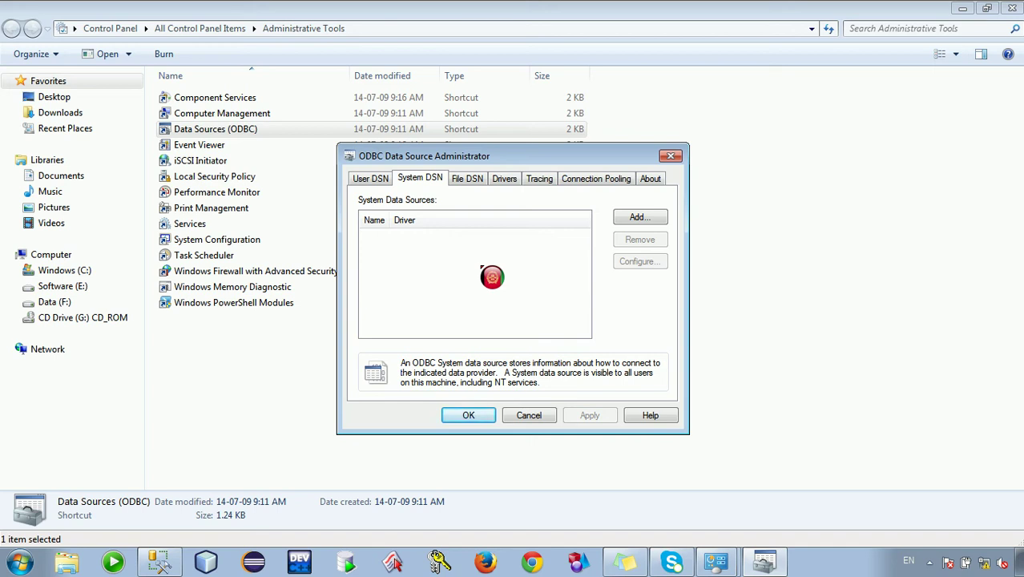
click(376, 181)
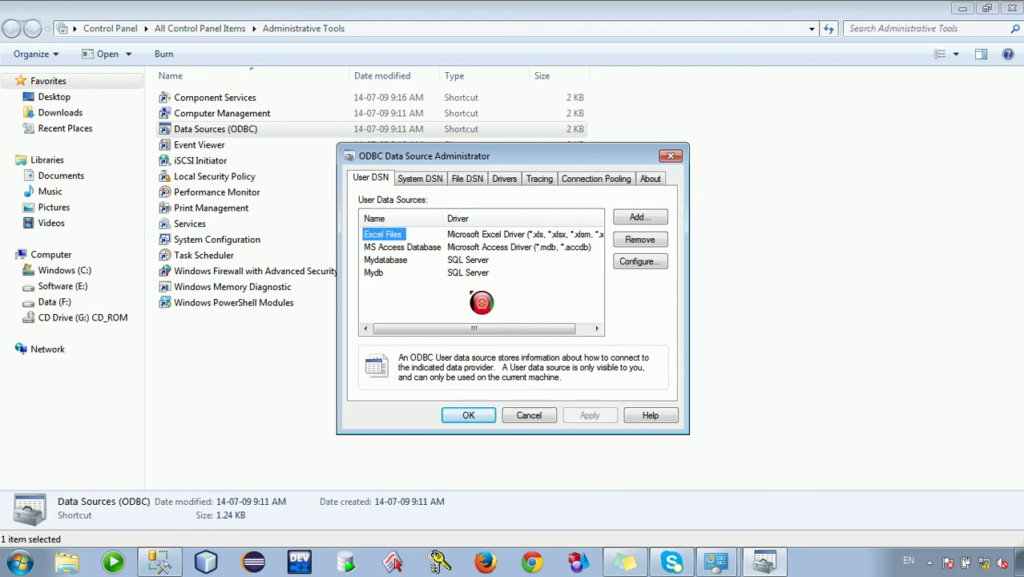
- Add a new user data source with the SQL Server driver and name it Test
click(644, 223)
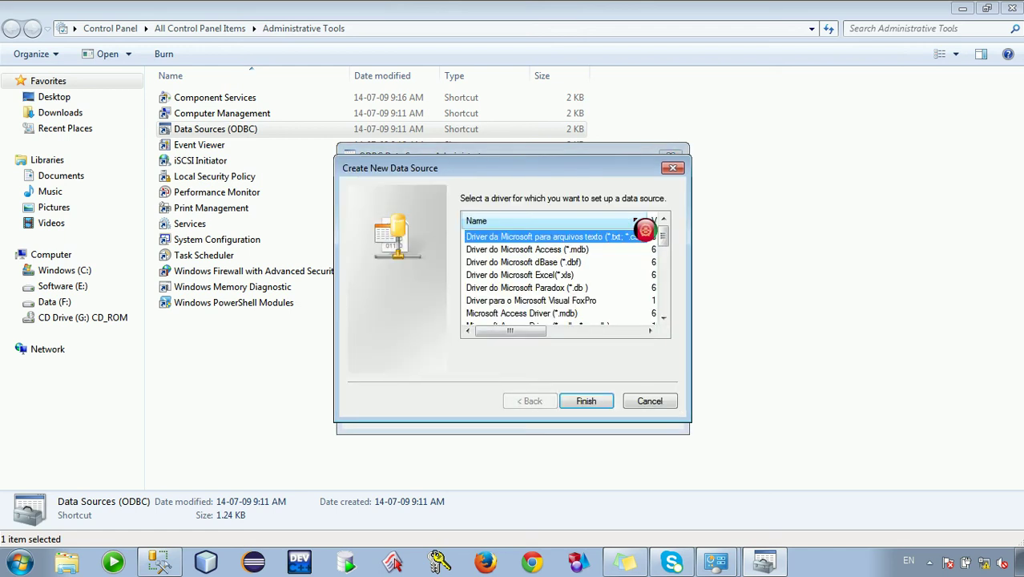
drag(677, 250, 680, 326)
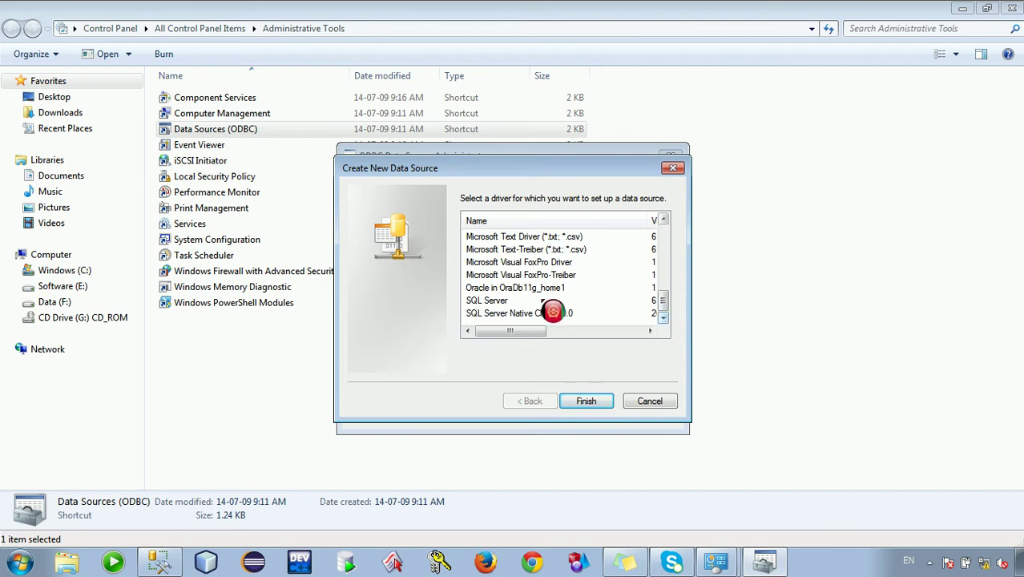
click(488, 302)
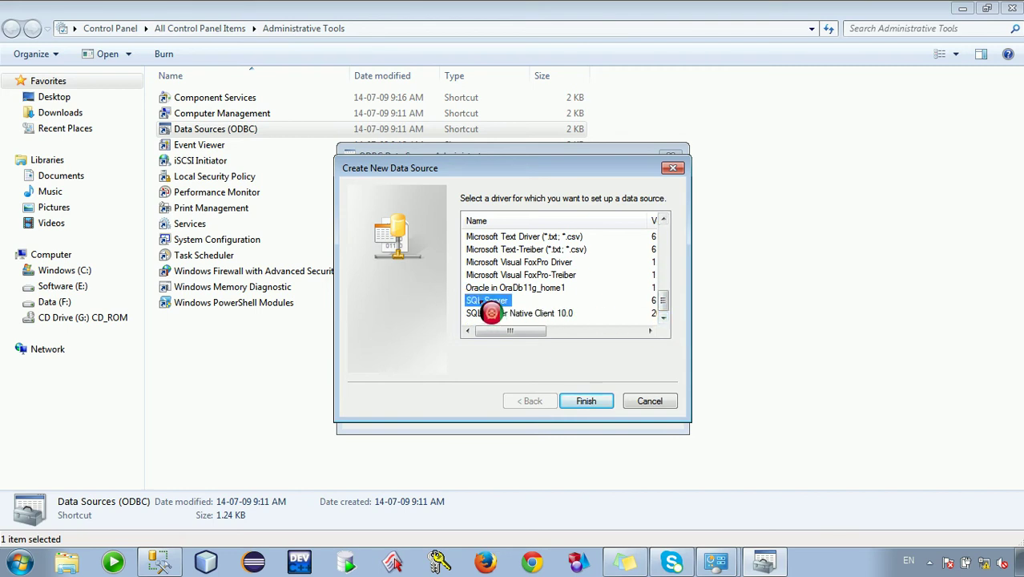
click(586, 402)
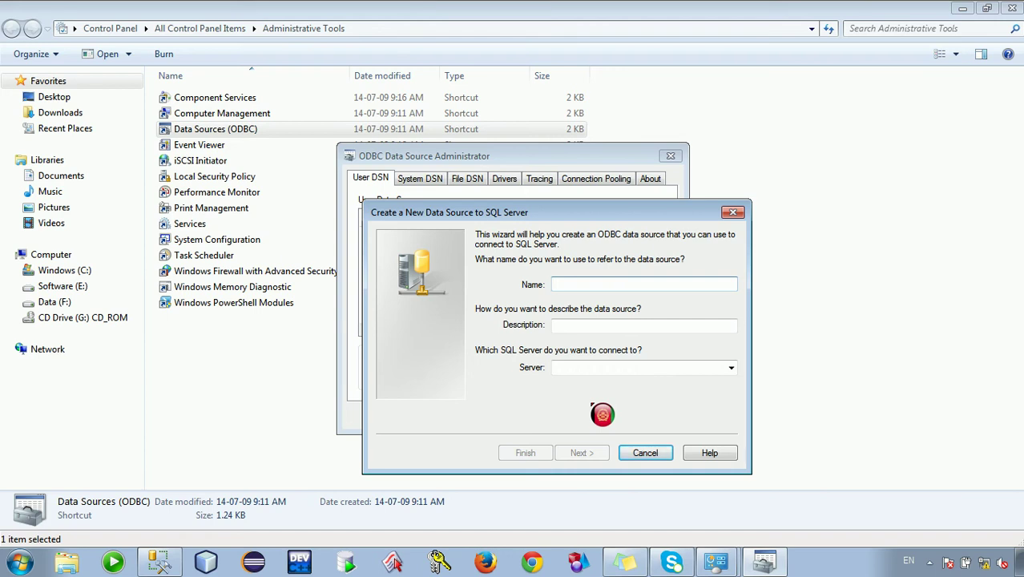
text(Test)
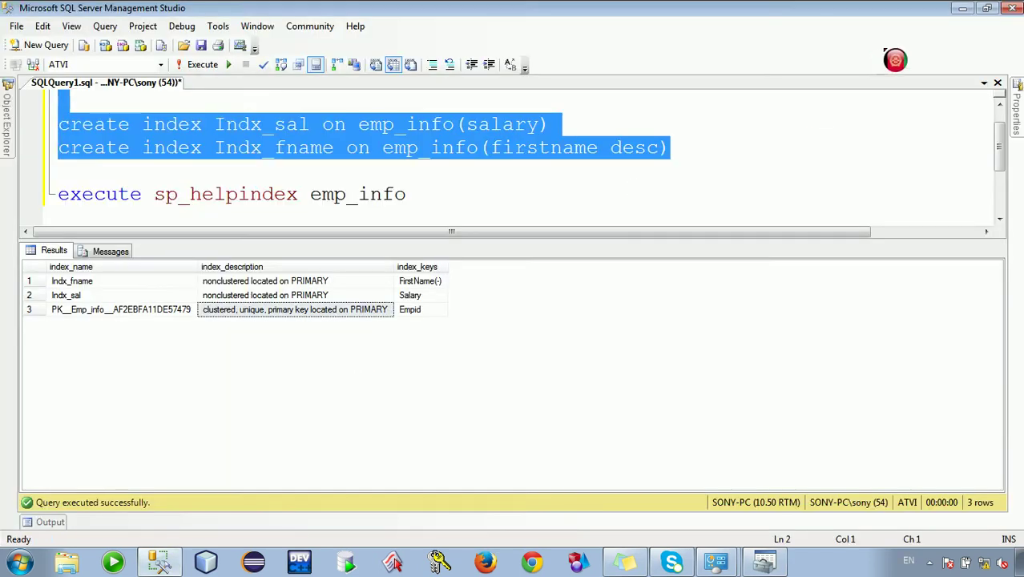
- Restart SQL Server Management Studio without saving SQLQuery1.sql, look up the server name in its connection dialog, and close the program
click(1012, 10)
click(566, 373)
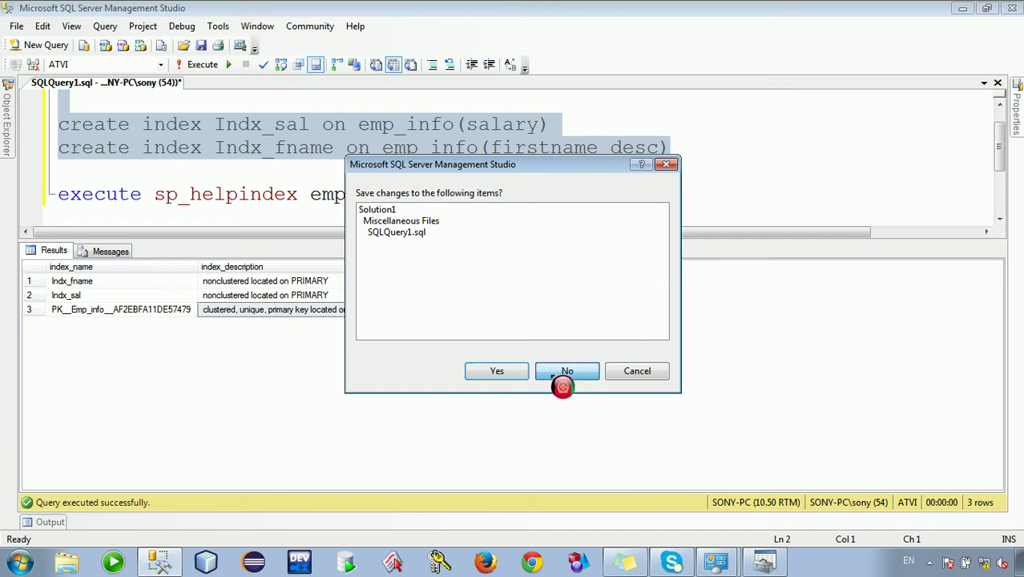
click(160, 561)
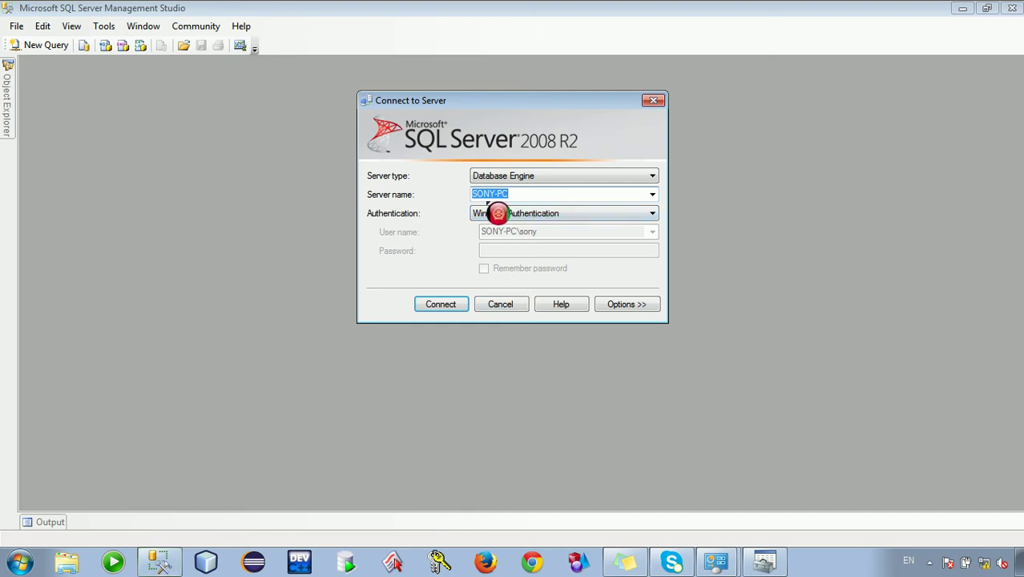
click(653, 100)
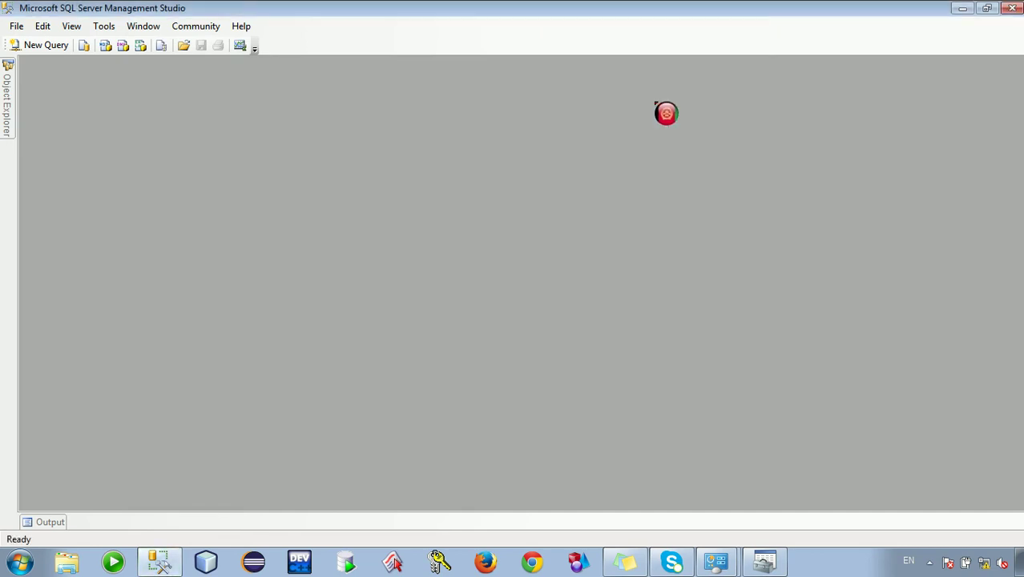
click(1013, 9)
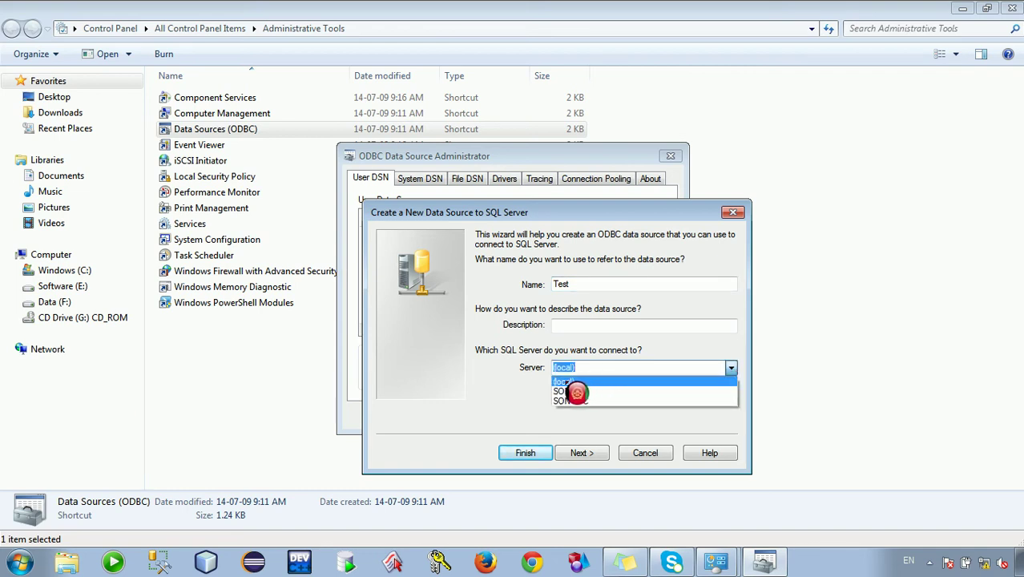
- Set the Test data source's server to SONY-PC and keep Windows NT authentication with the network login ID
click(587, 392)
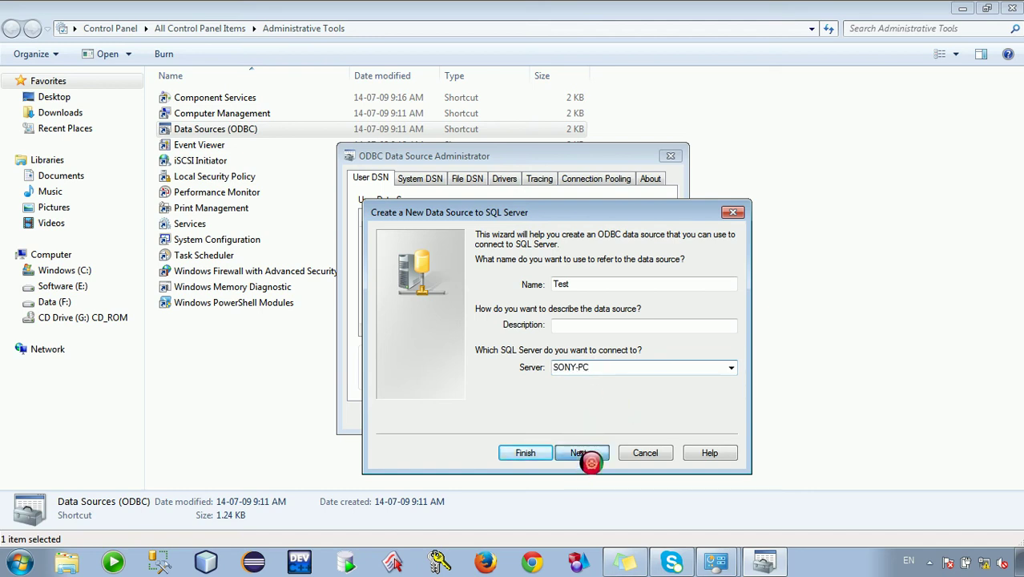
click(589, 457)
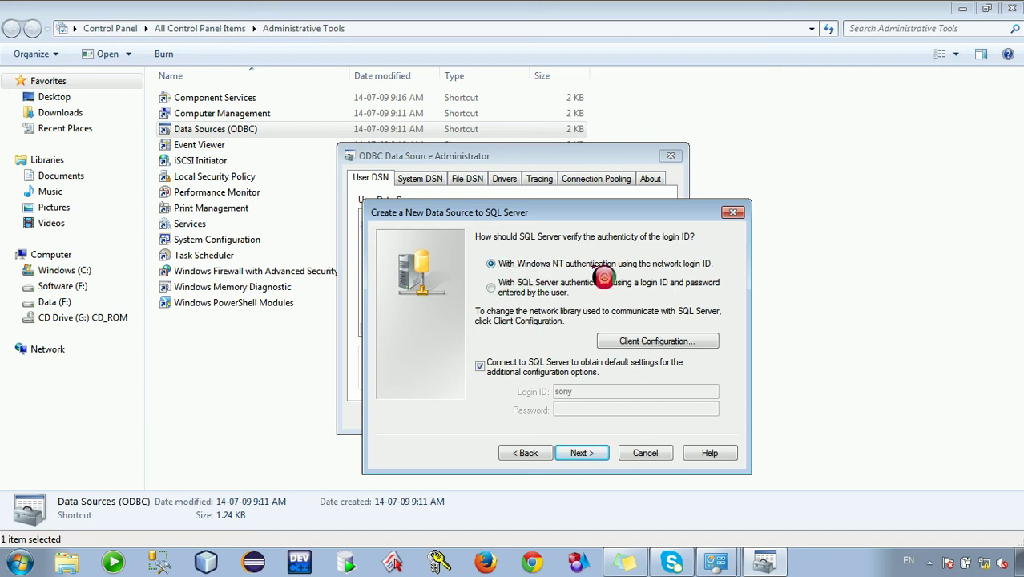
click(591, 454)
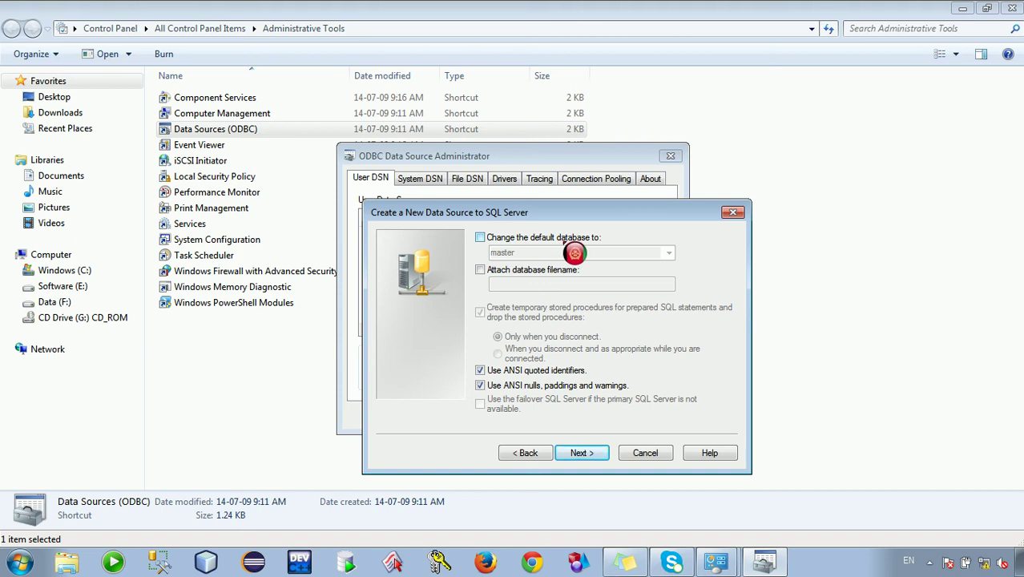
- Change the data source's default database to ATVI and finish the wizard with the remaining default options
click(480, 239)
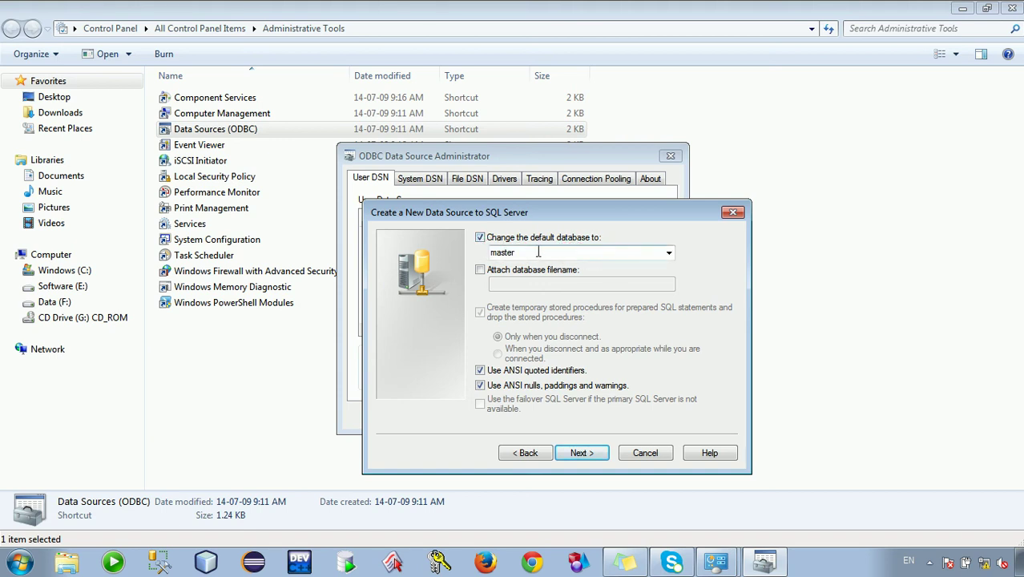
click(669, 253)
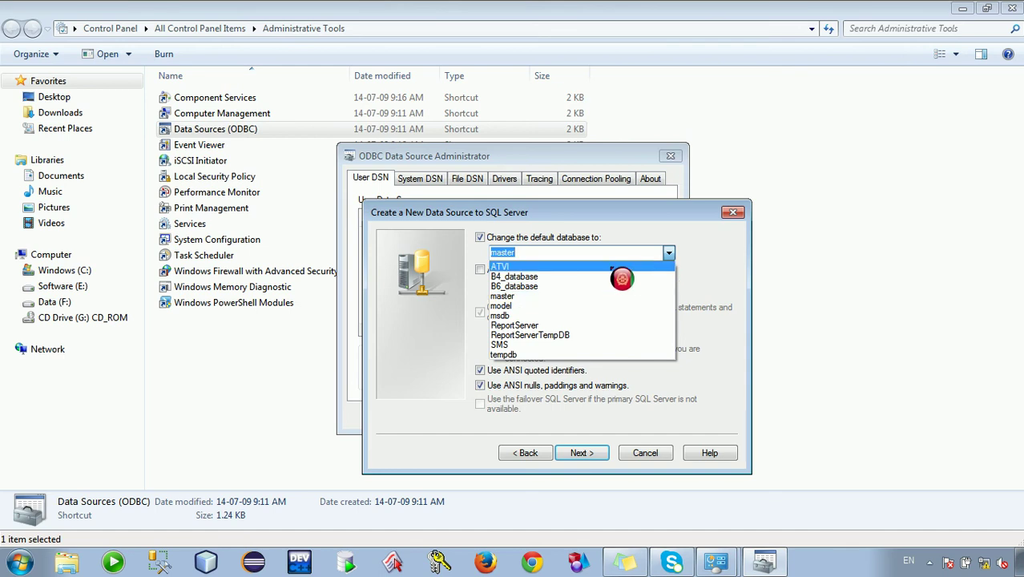
click(561, 267)
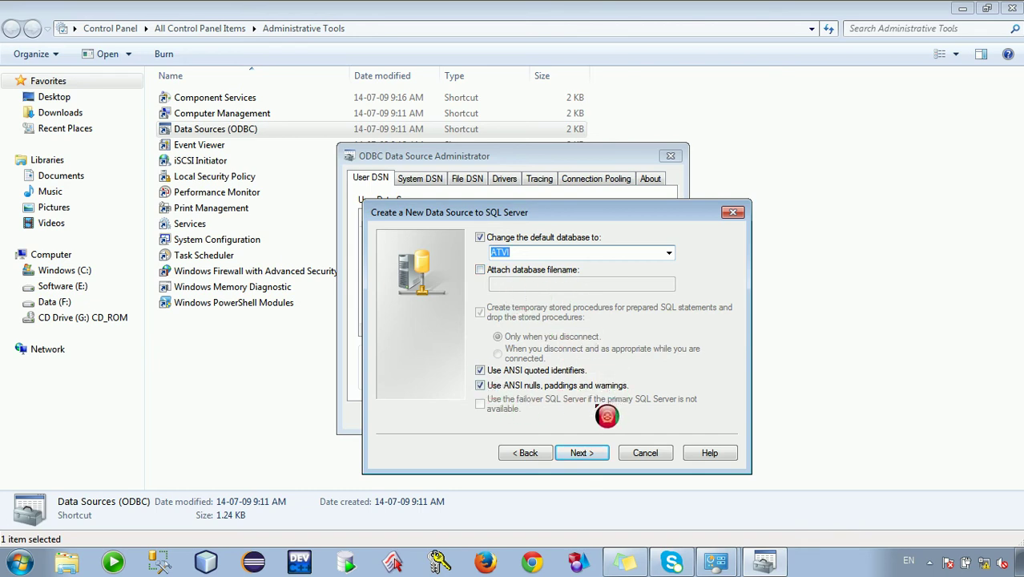
click(582, 452)
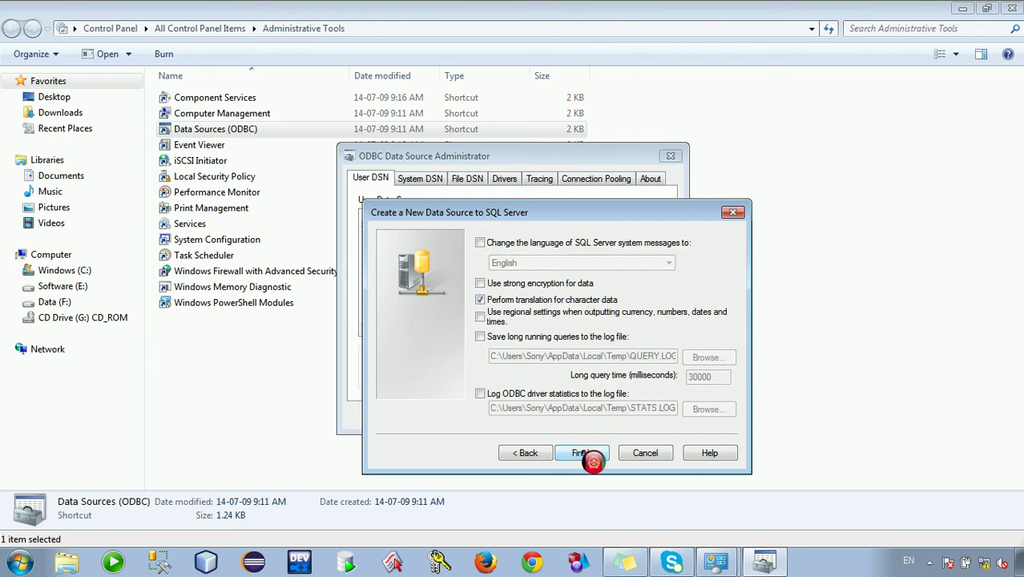
click(582, 452)
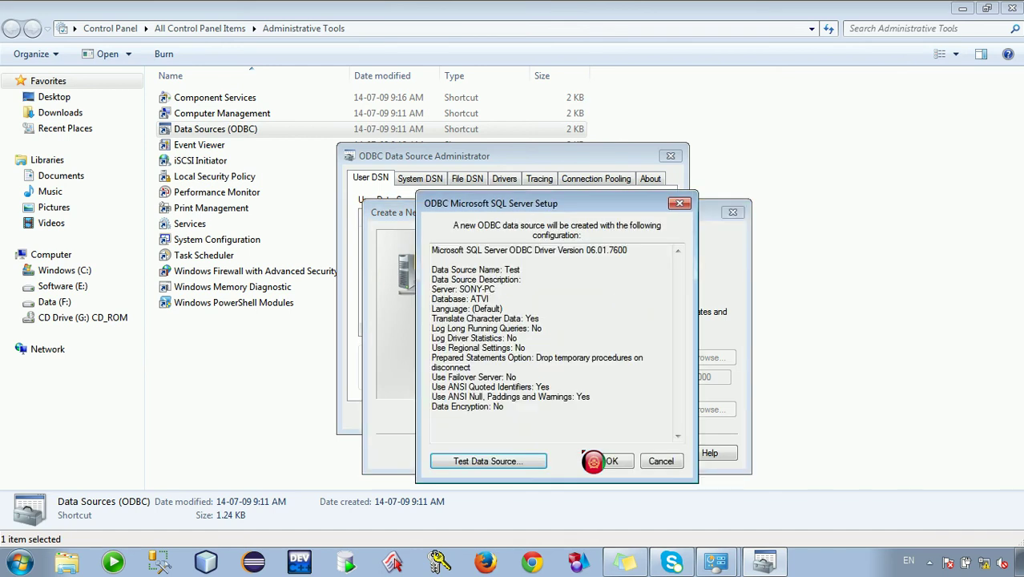
- Test the new data source's connection, save it, and close the ODBC Data Source Administrator
click(498, 465)
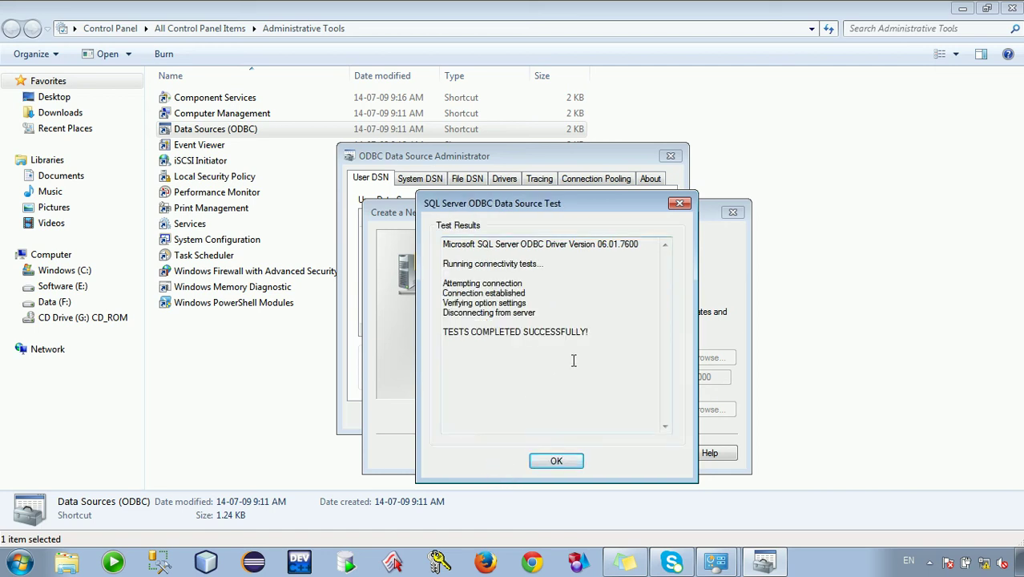
drag(609, 330, 436, 328)
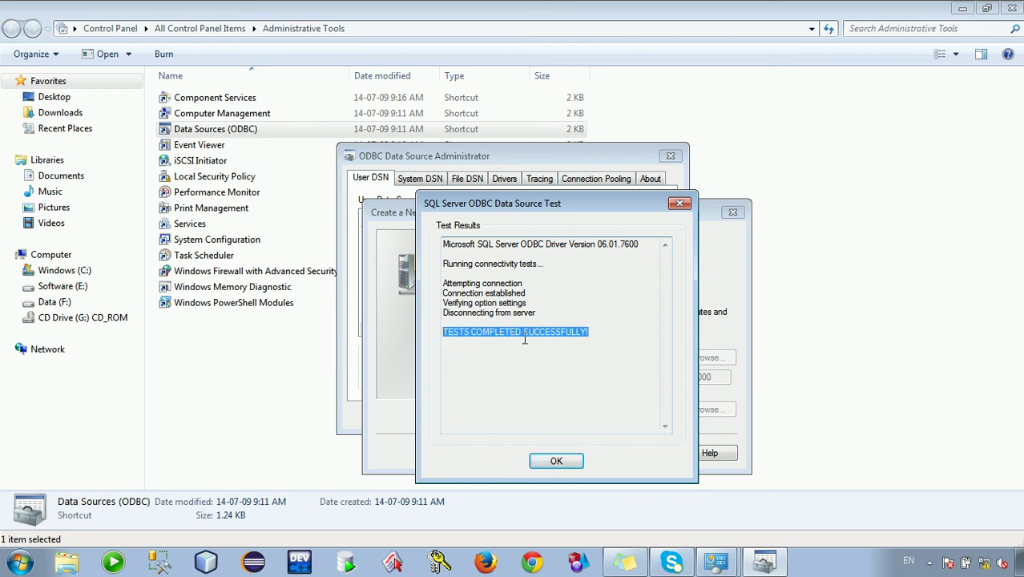
click(556, 461)
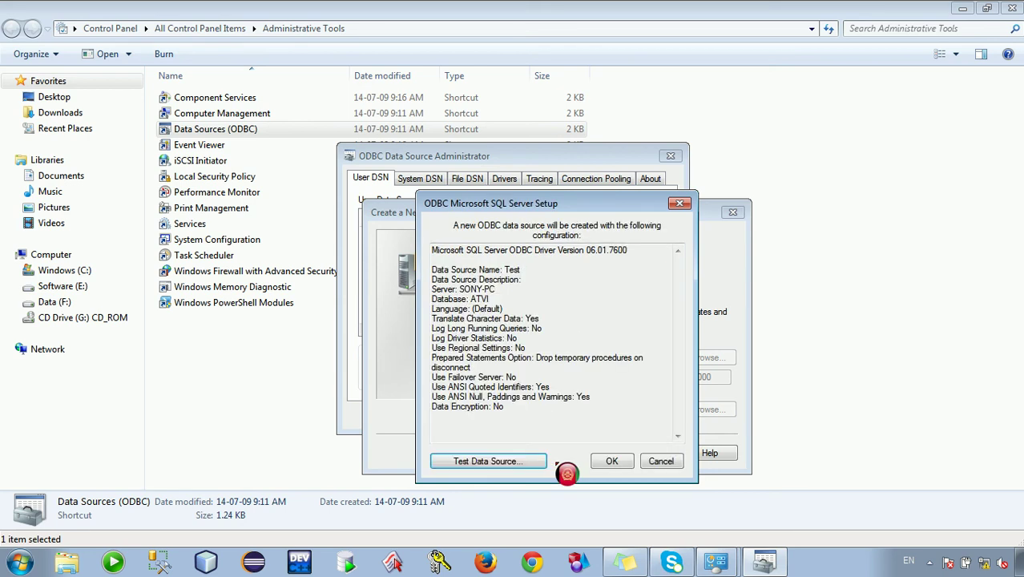
click(614, 461)
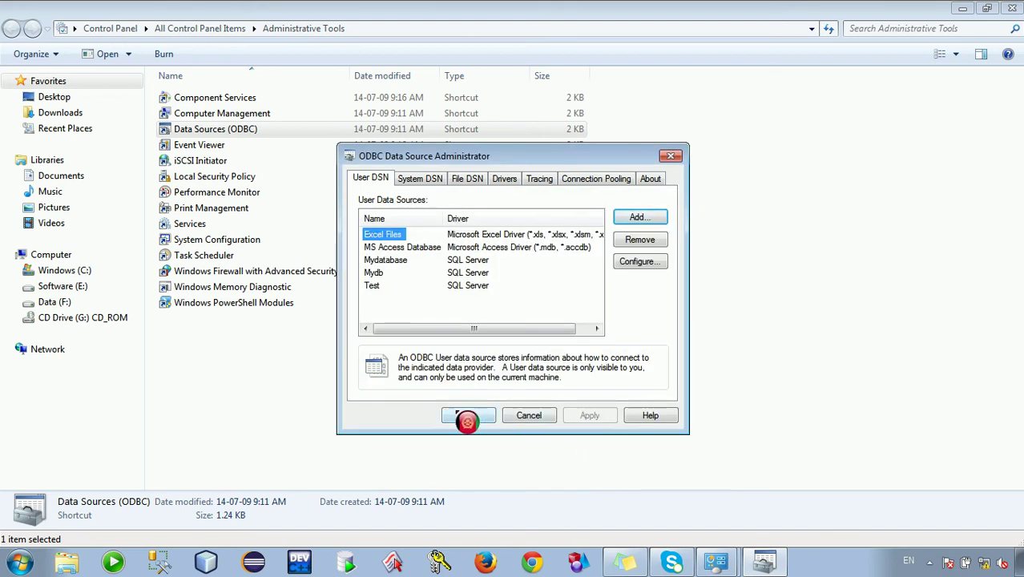
click(468, 415)
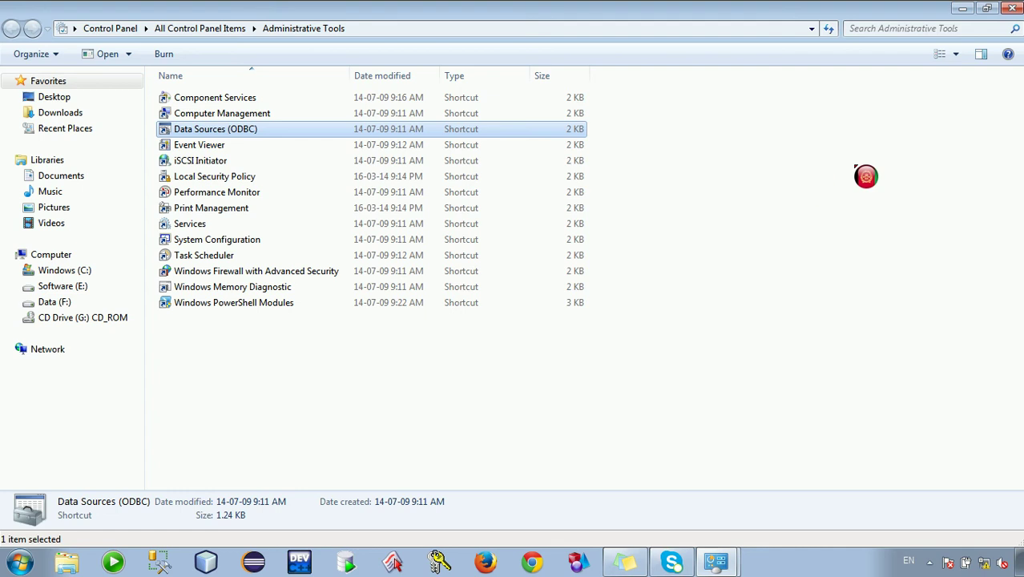
- Close Administrative Tools and Control Panel, and create a blank workbook in Excel 2013
click(1013, 9)
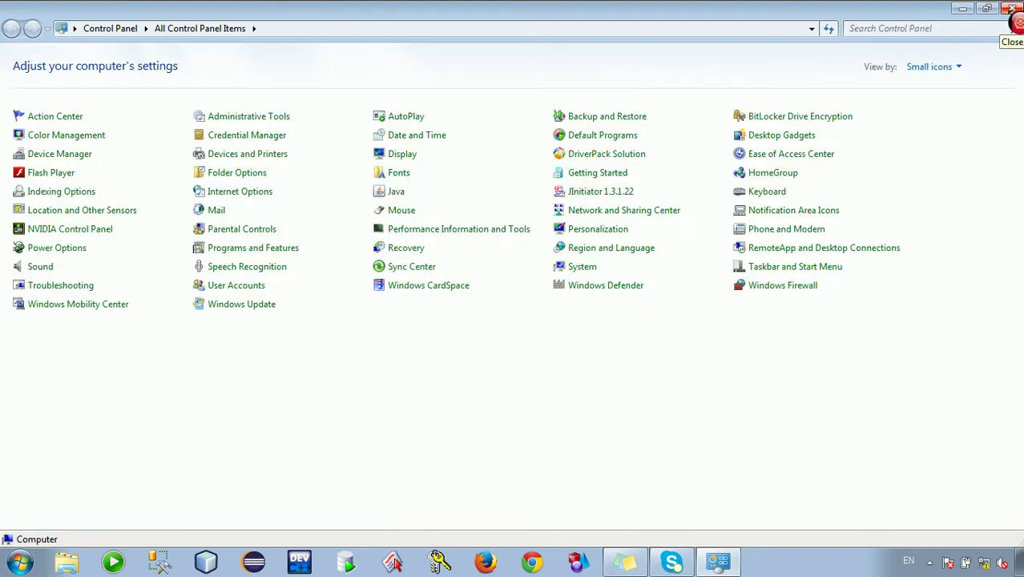
click(1013, 10)
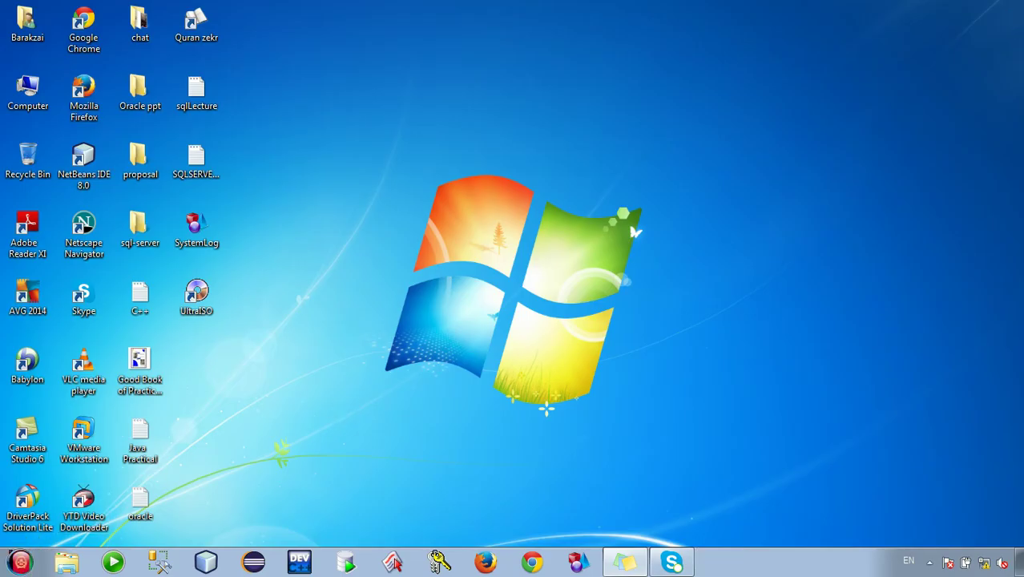
click(19, 563)
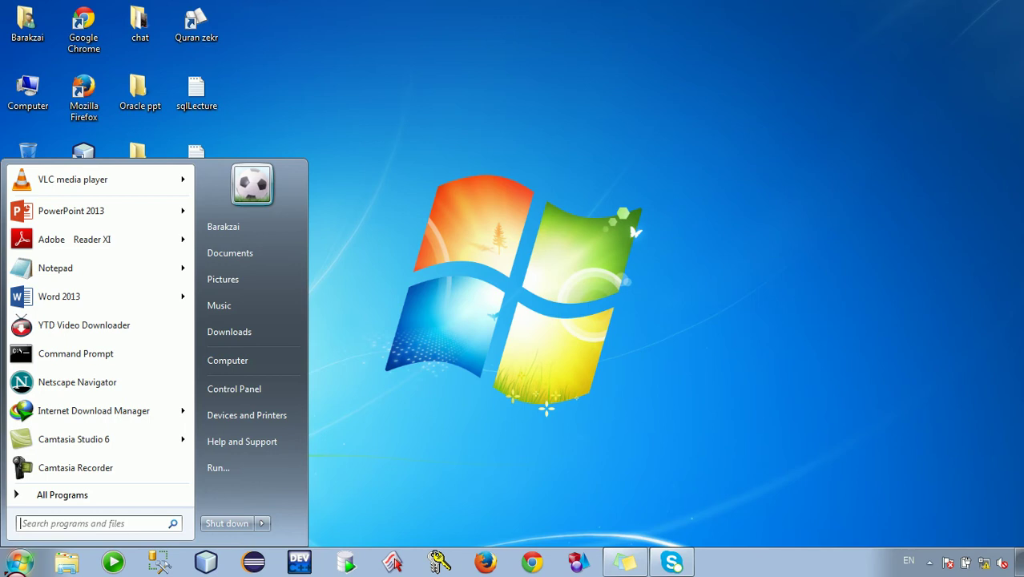
text(ex)
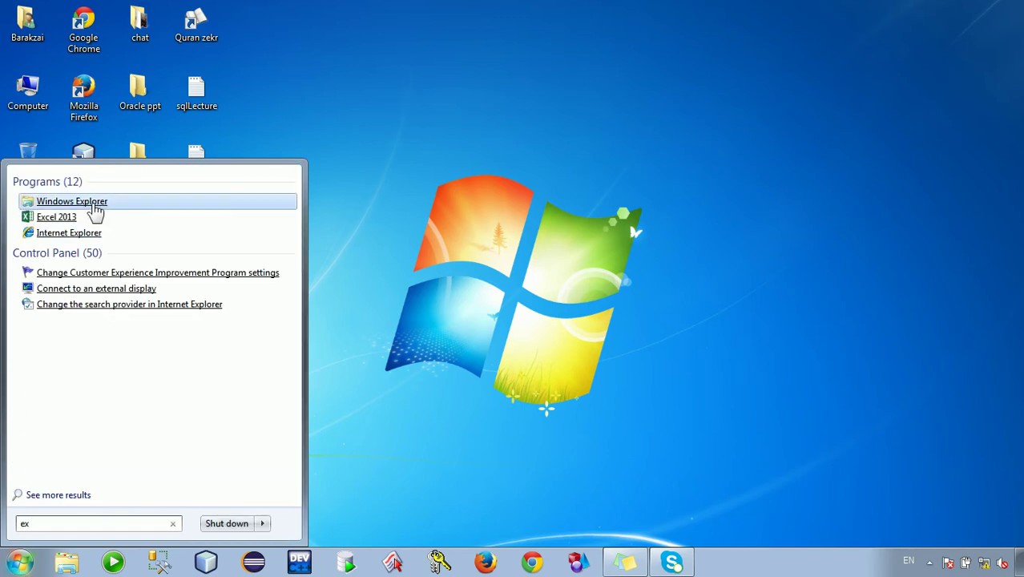
click(73, 218)
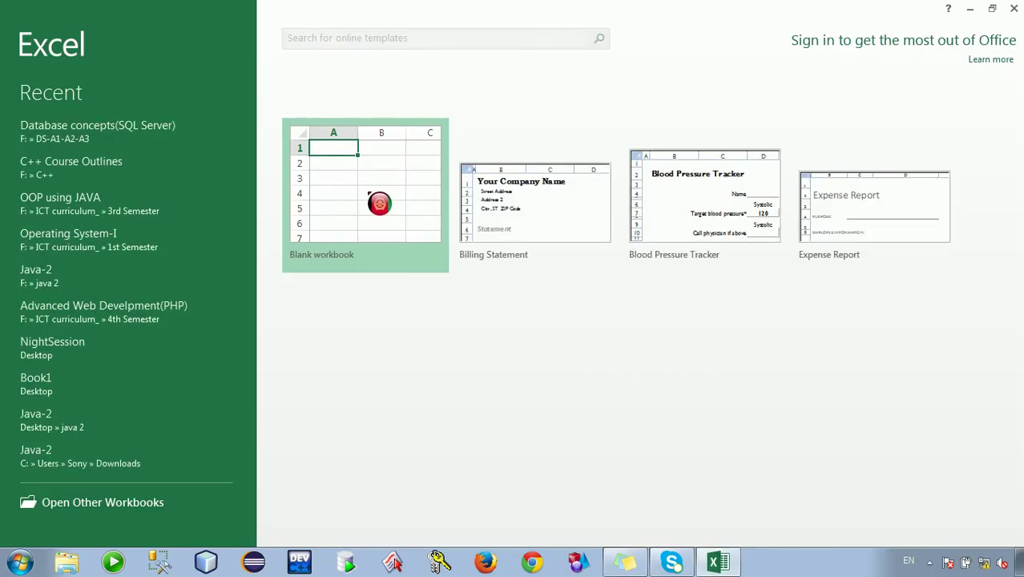
click(368, 192)
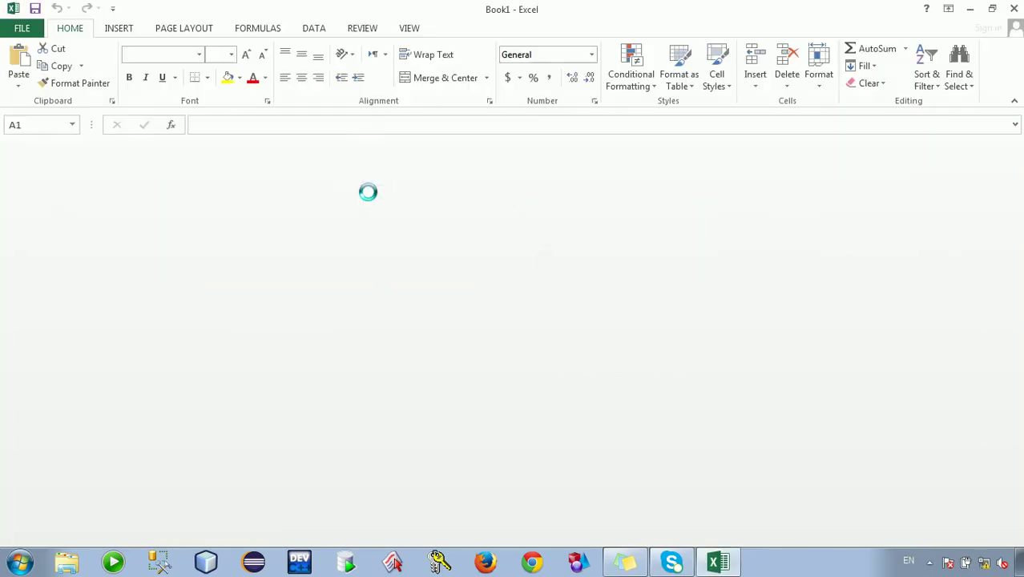
- Select cell G8 and start importing external data from SQL Server
click(335, 270)
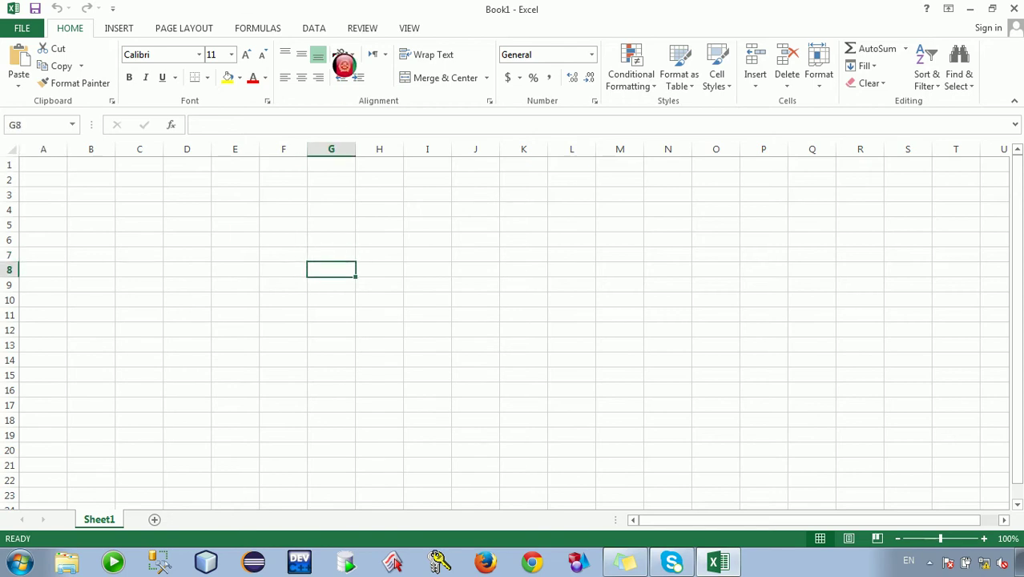
click(321, 32)
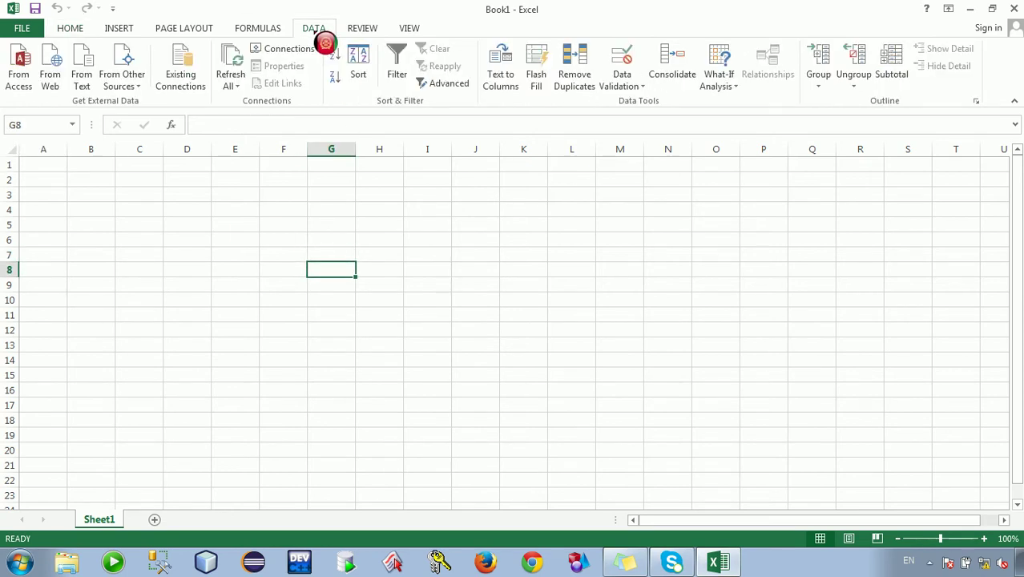
click(149, 95)
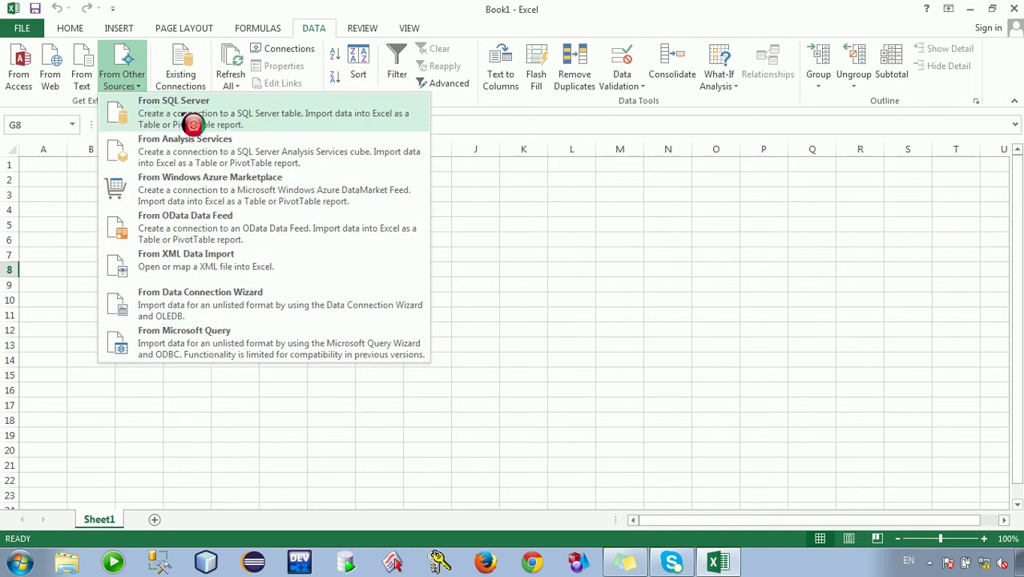
click(193, 124)
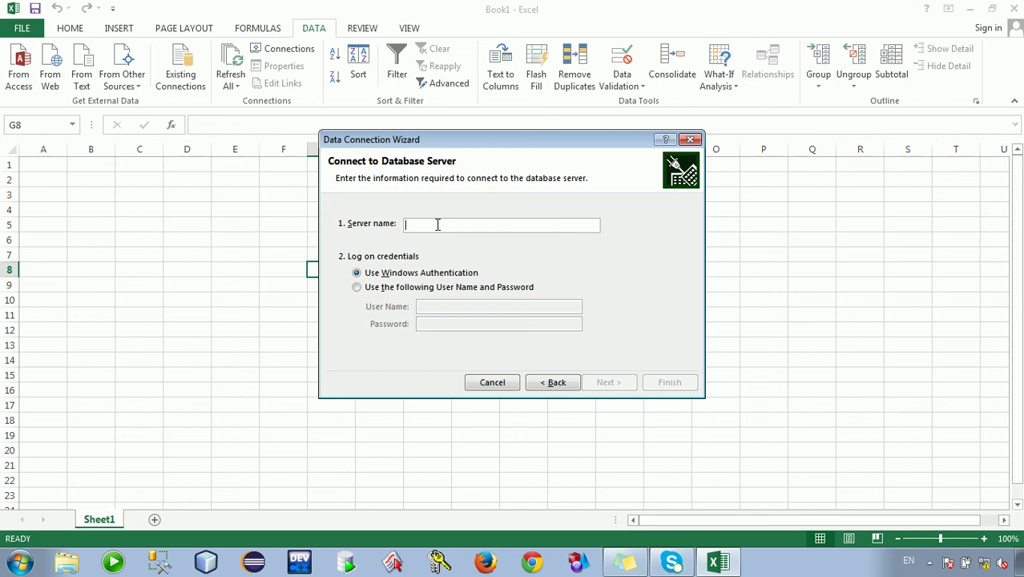
- Try to connect to the database server sony with Windows Authentication
text(sony)
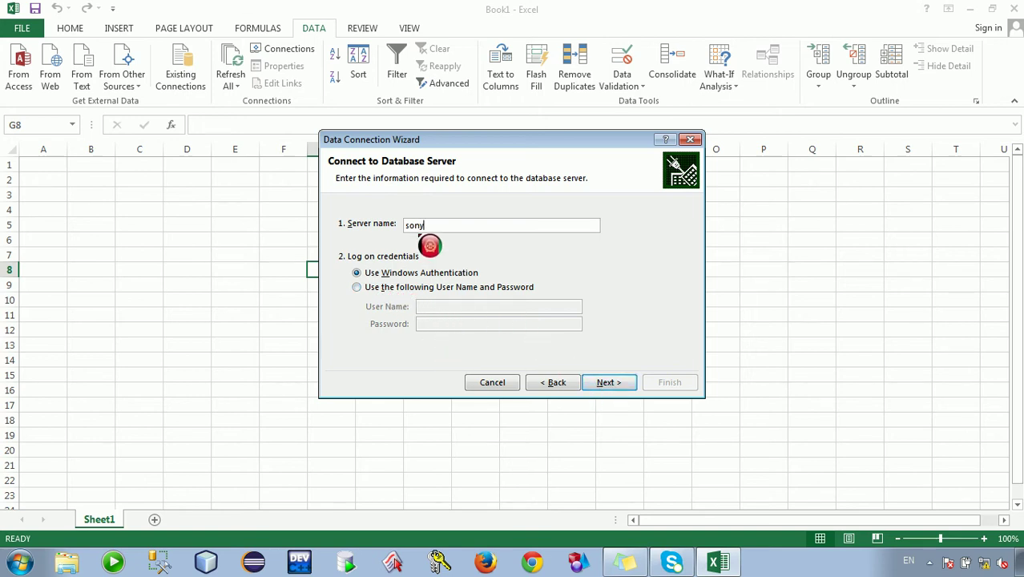
click(597, 383)
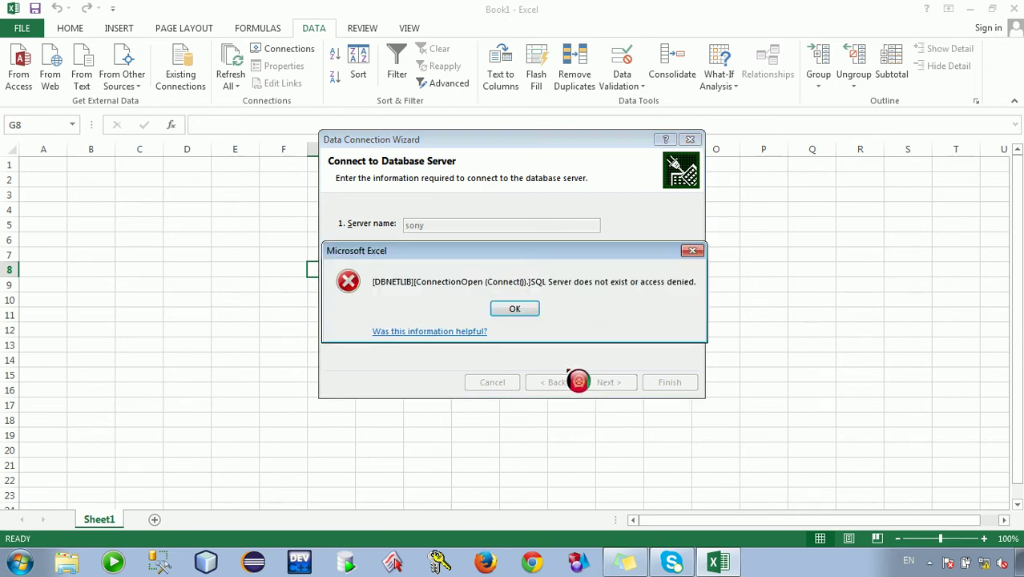
click(516, 311)
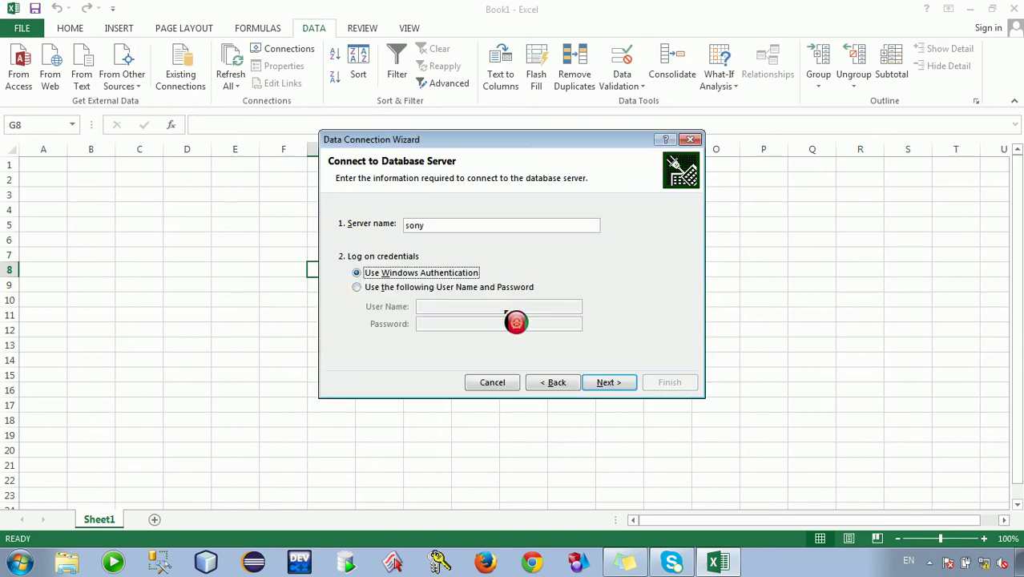
- Connect to the server sony-pc with Windows Authentication and choose the Emp_info table from the ATVI database
click(448, 228)
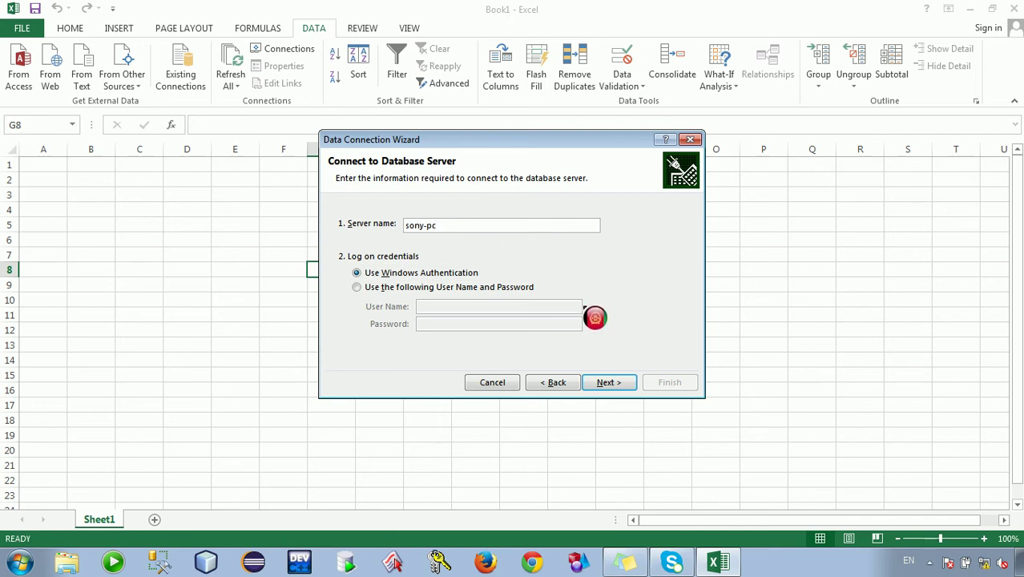
click(629, 384)
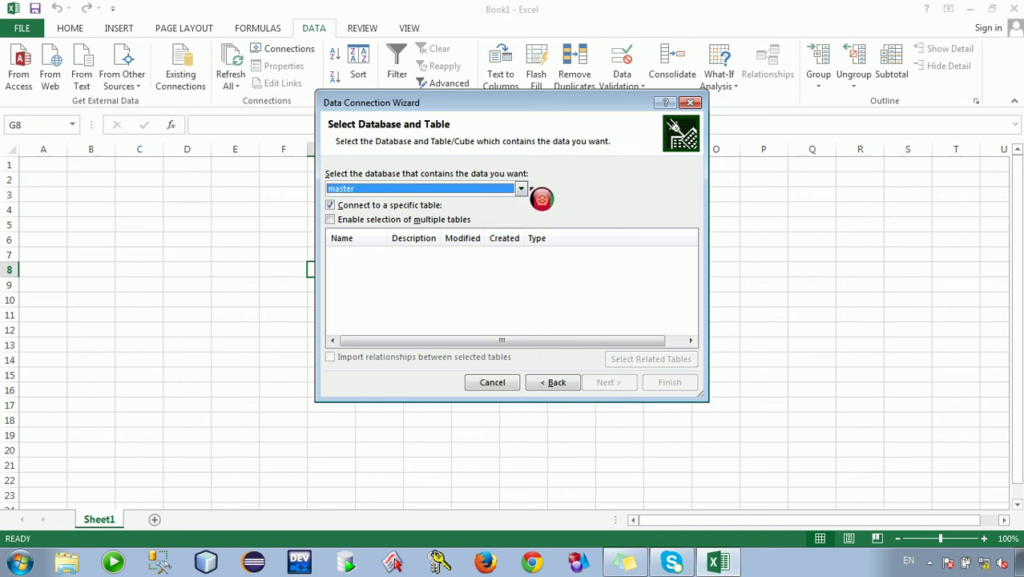
click(523, 190)
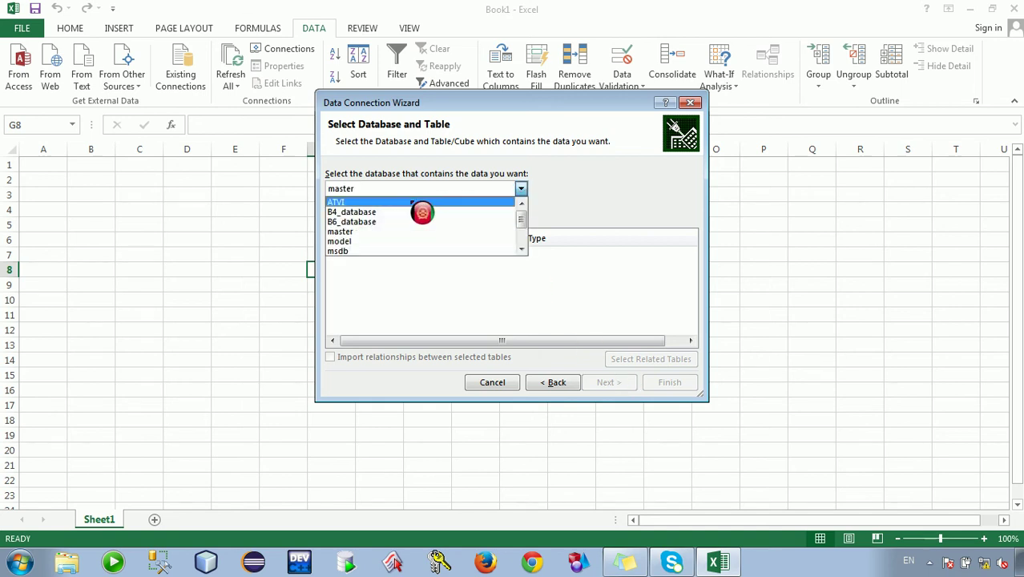
click(422, 203)
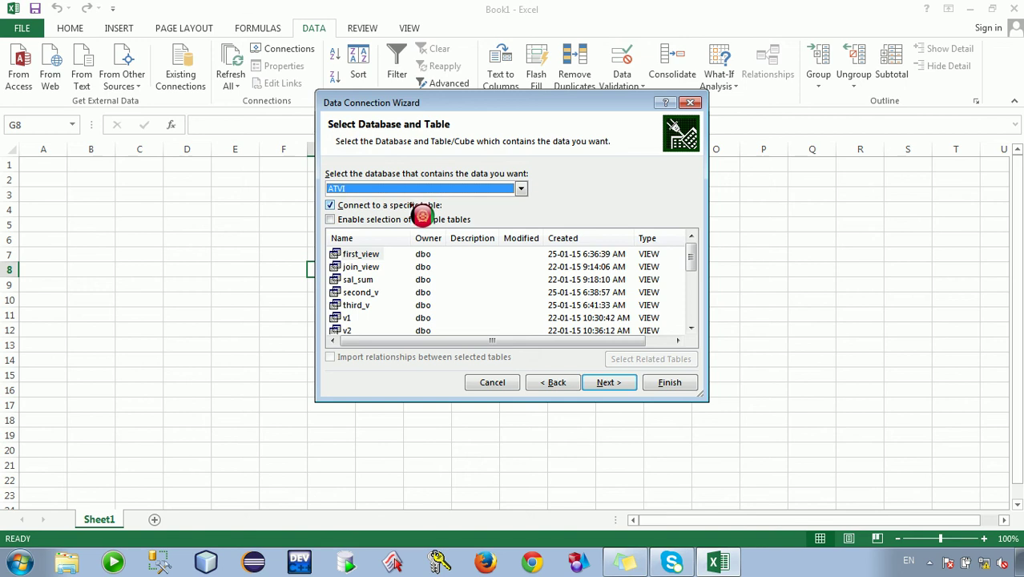
click(411, 292)
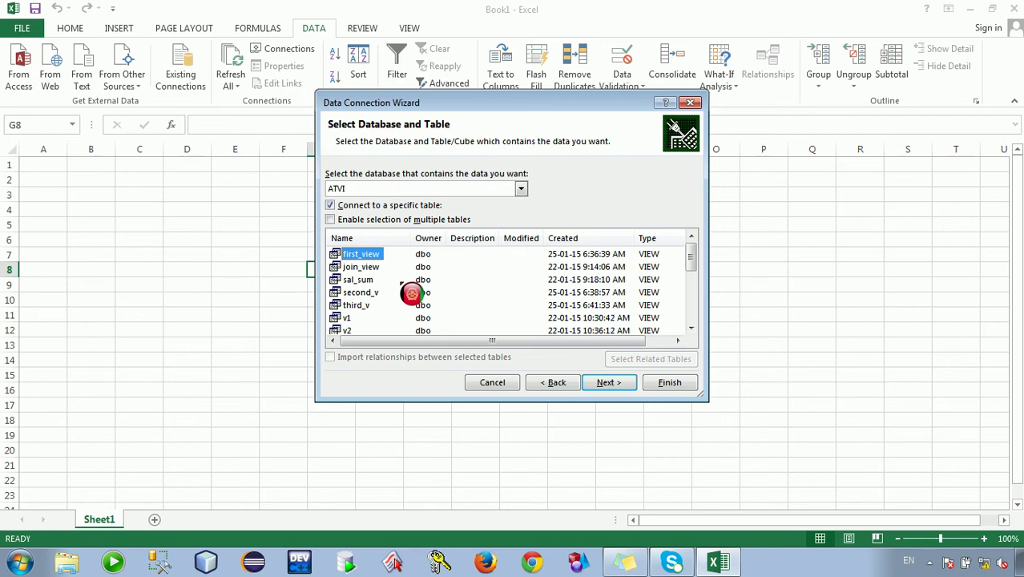
drag(704, 269, 702, 300)
click(373, 321)
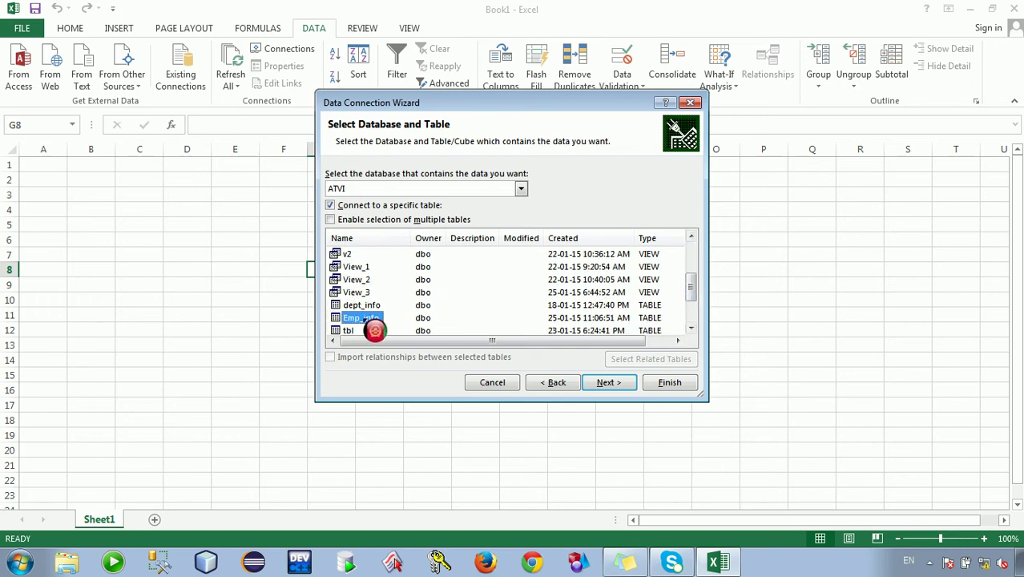
click(614, 383)
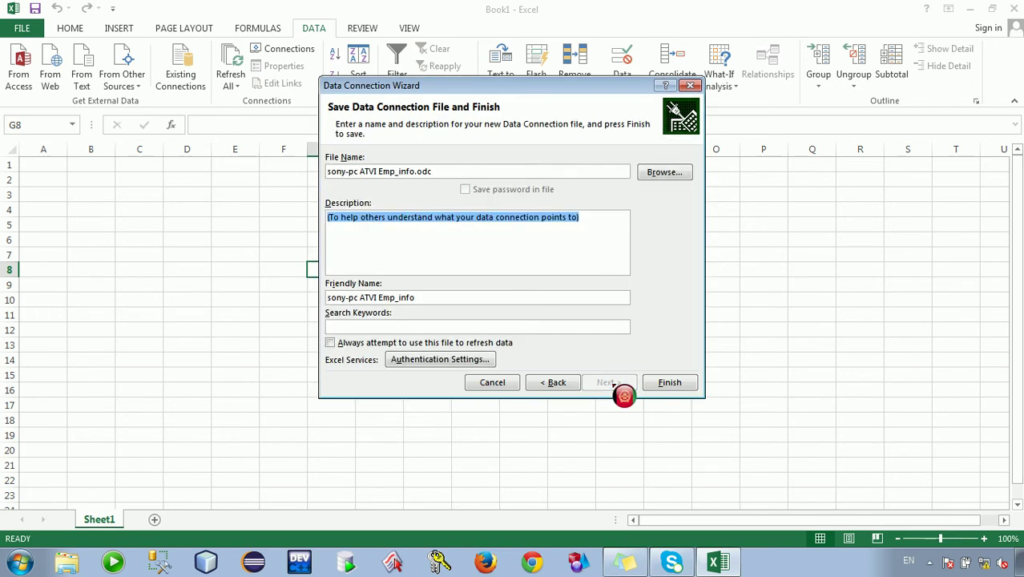
- Finish the data connection with its default file name and import the data as a table at $G$8 on the existing worksheet
click(399, 186)
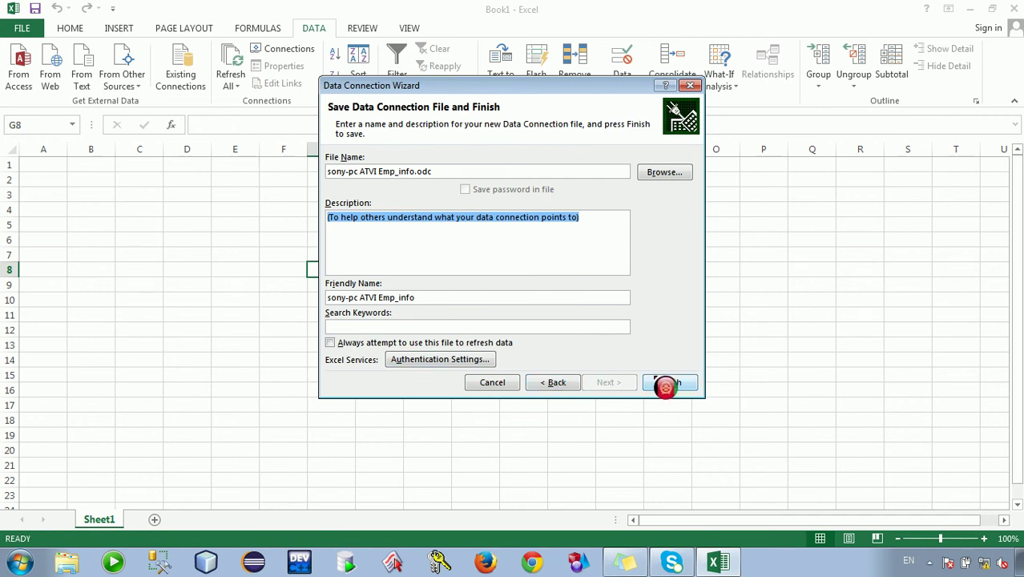
click(689, 384)
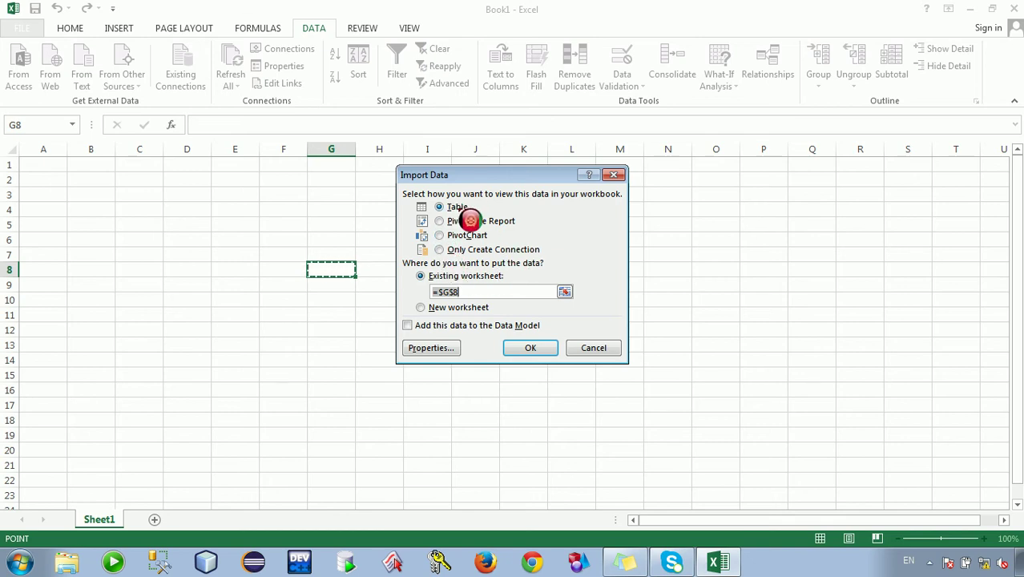
click(527, 347)
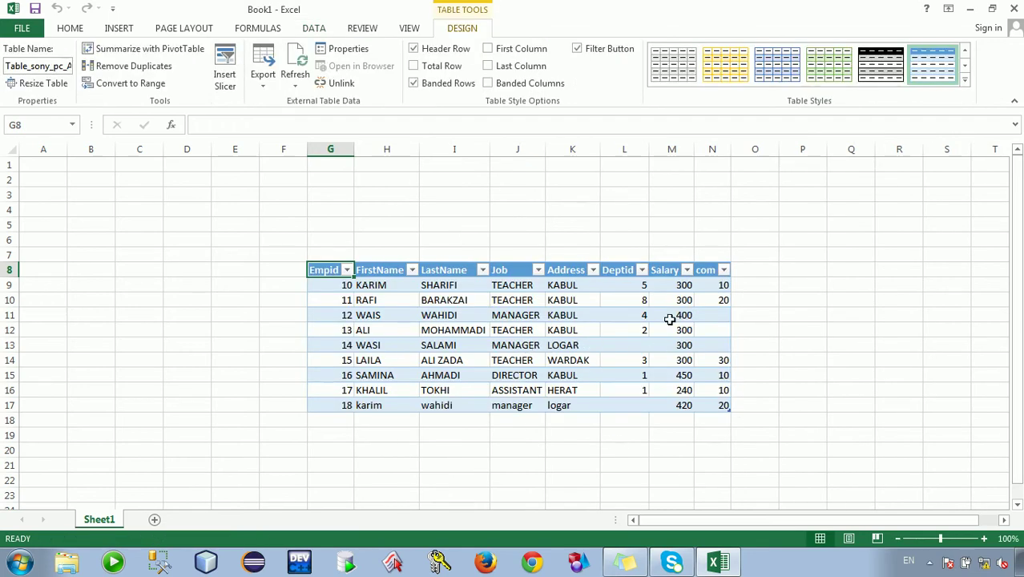
click(341, 285)
click(342, 299)
click(336, 375)
drag(345, 391, 350, 407)
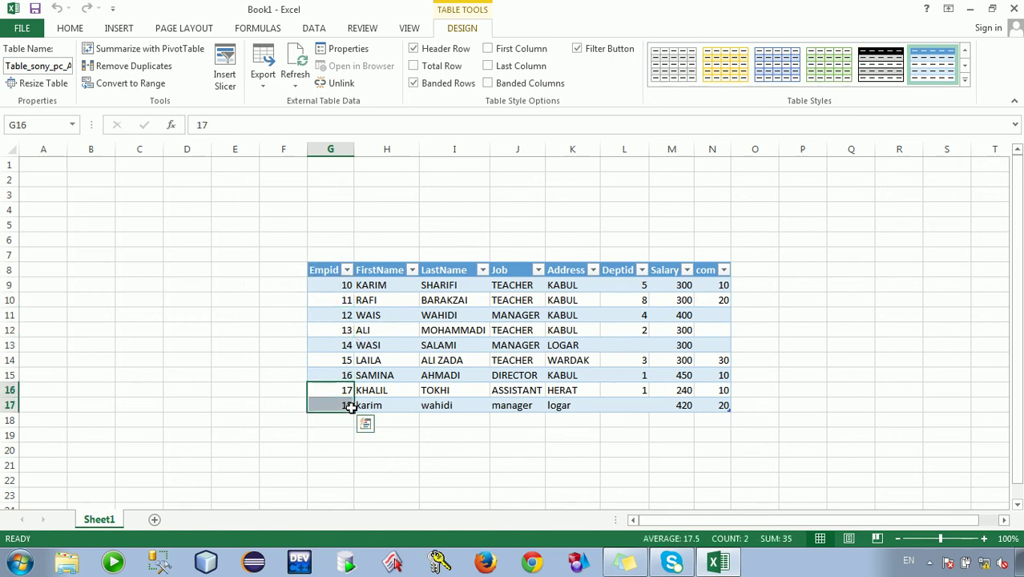
click(388, 284)
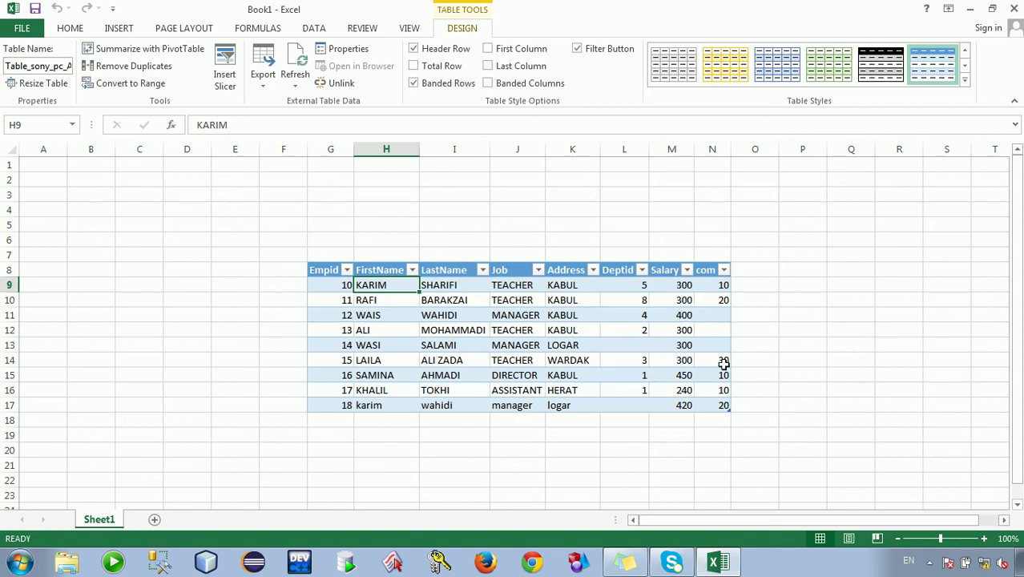
- Select cell G19 and start a Microsoft Query import from the Test data source
click(320, 435)
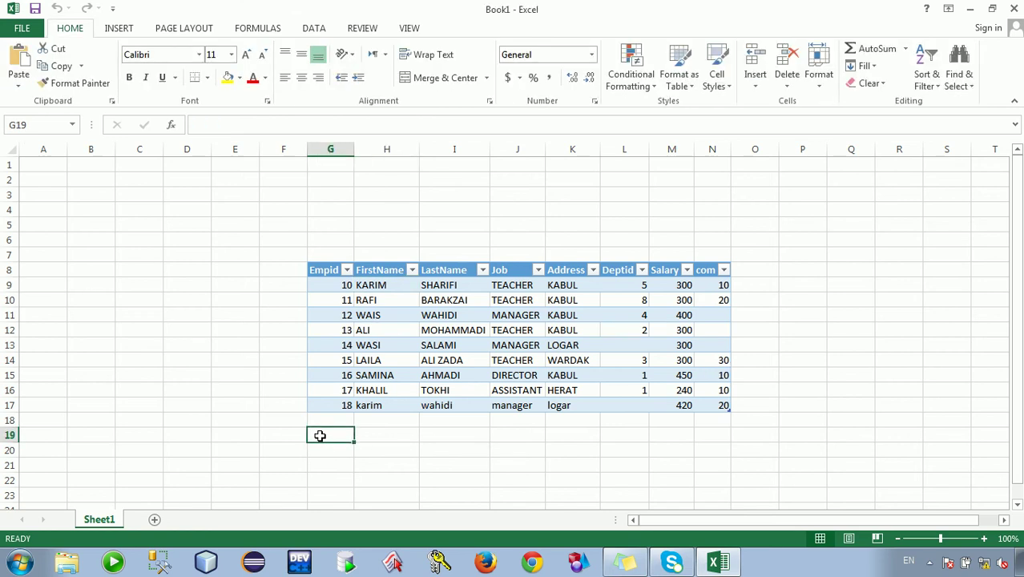
click(315, 32)
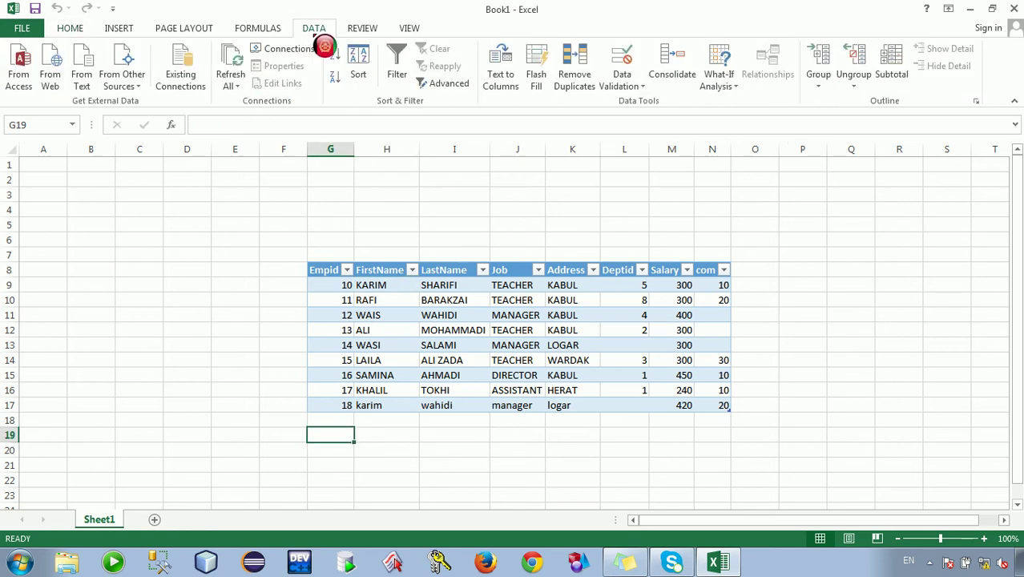
click(143, 93)
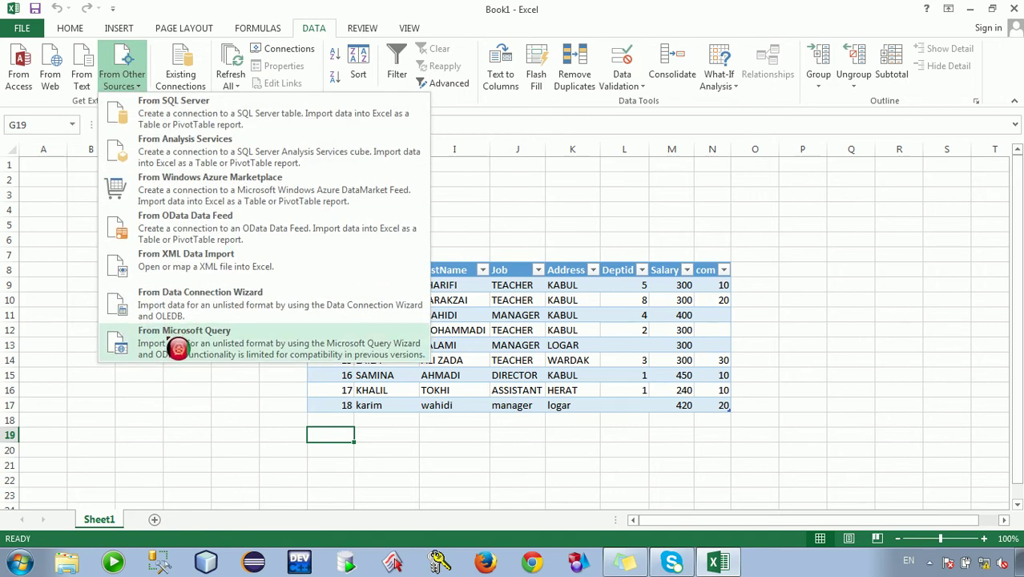
click(178, 348)
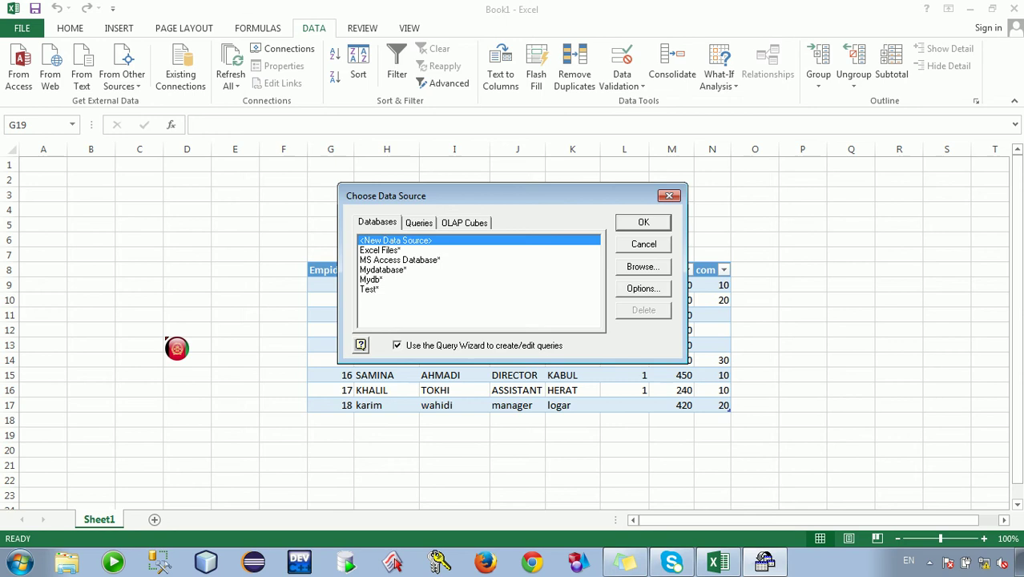
click(383, 301)
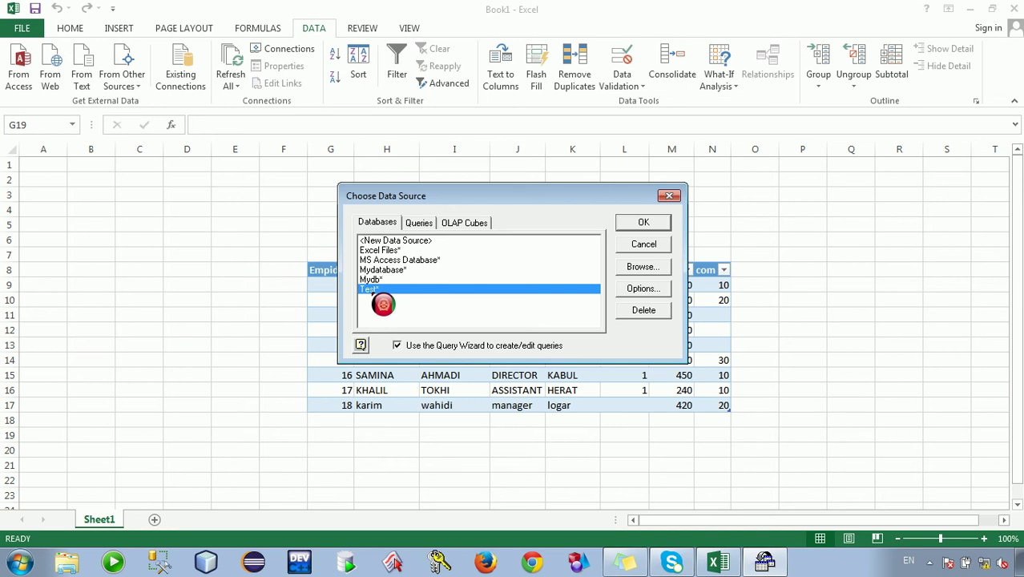
click(639, 225)
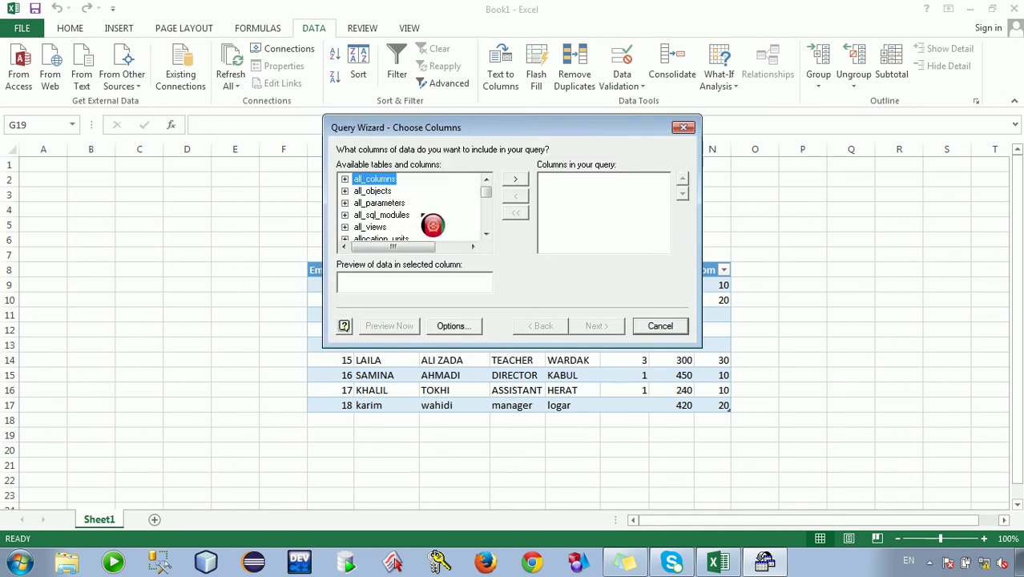
- Add all columns of the Emp_info table to the query
click(384, 203)
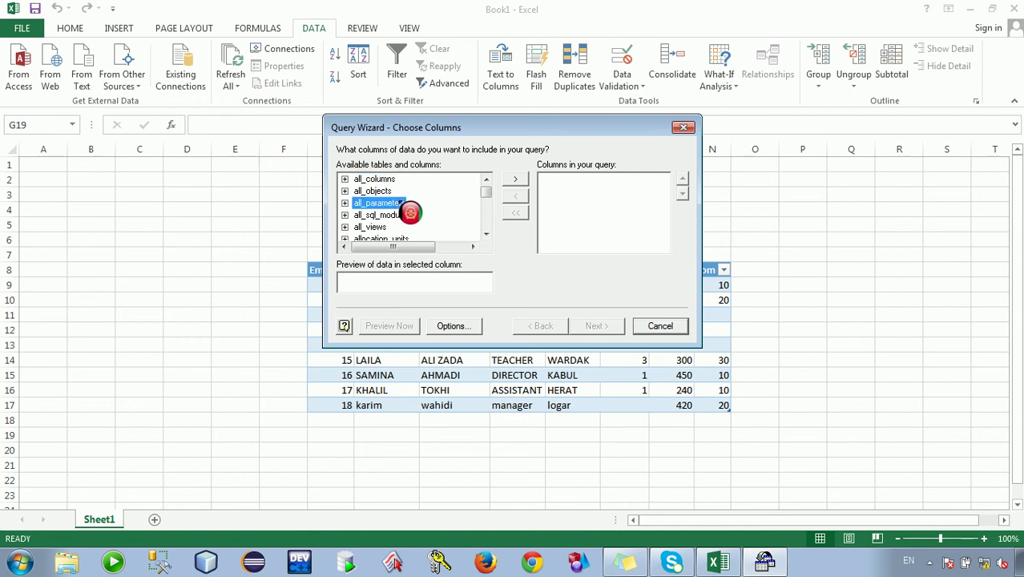
key(e)
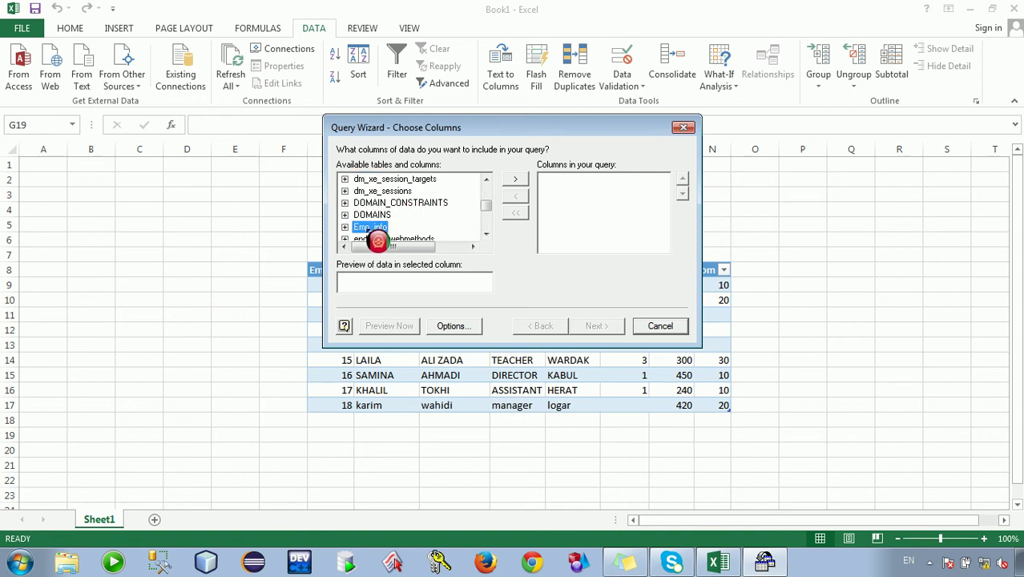
click(520, 189)
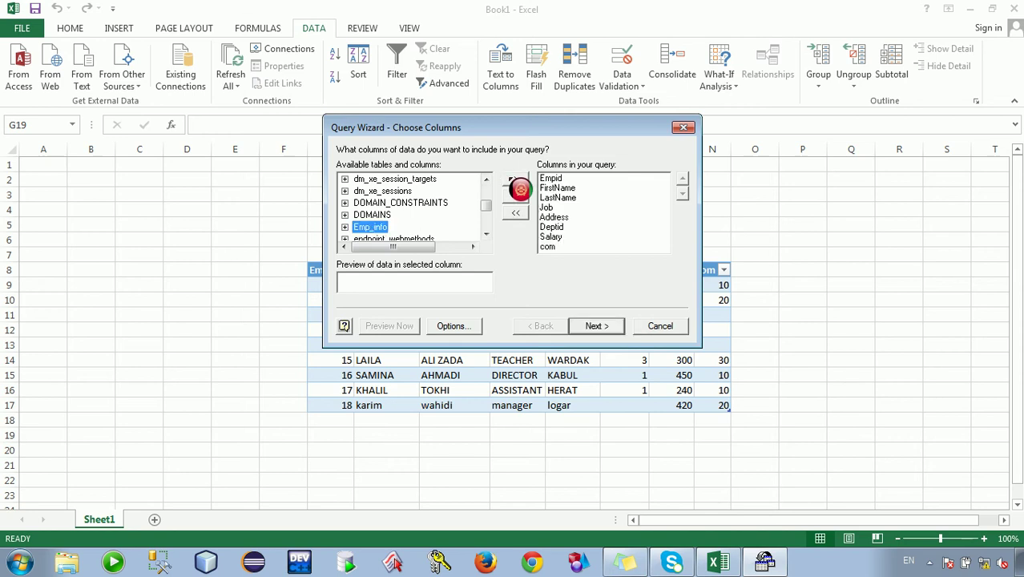
click(585, 246)
click(549, 179)
click(556, 209)
click(552, 246)
click(556, 178)
click(558, 197)
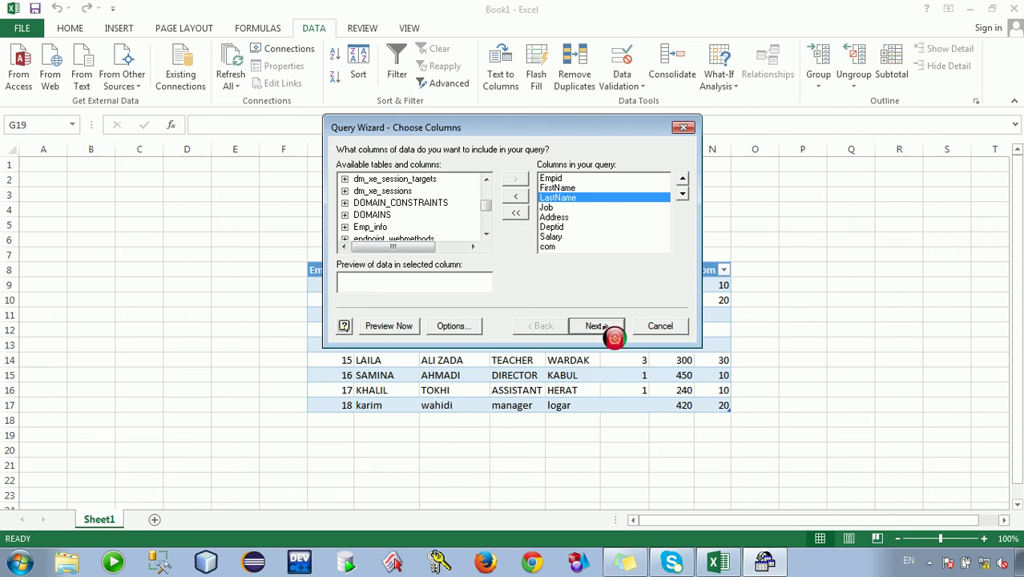
- Leave the query unfiltered and sort its rows by Empid, then by FirstName, both ascending
click(597, 326)
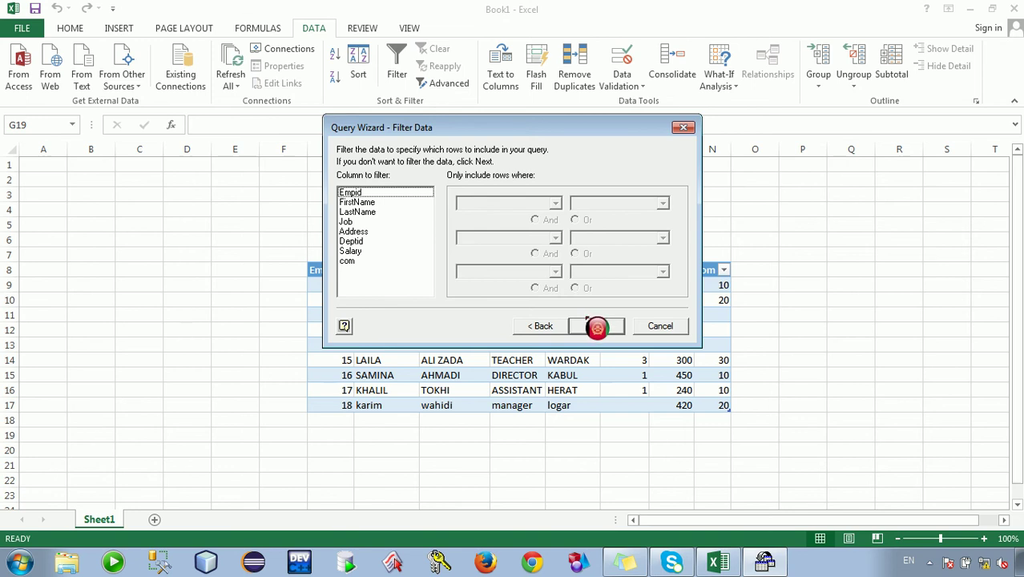
click(597, 329)
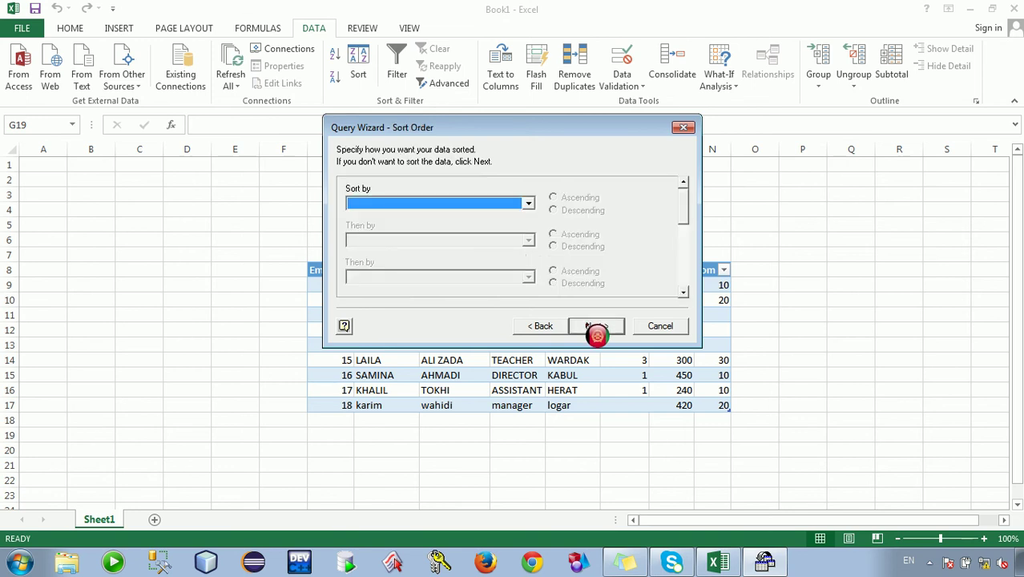
click(528, 205)
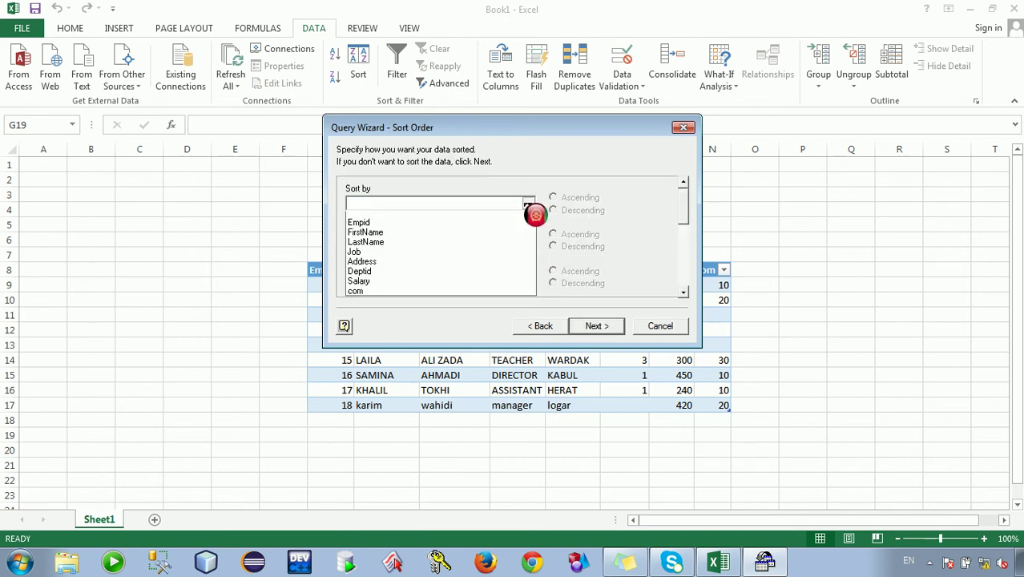
click(456, 228)
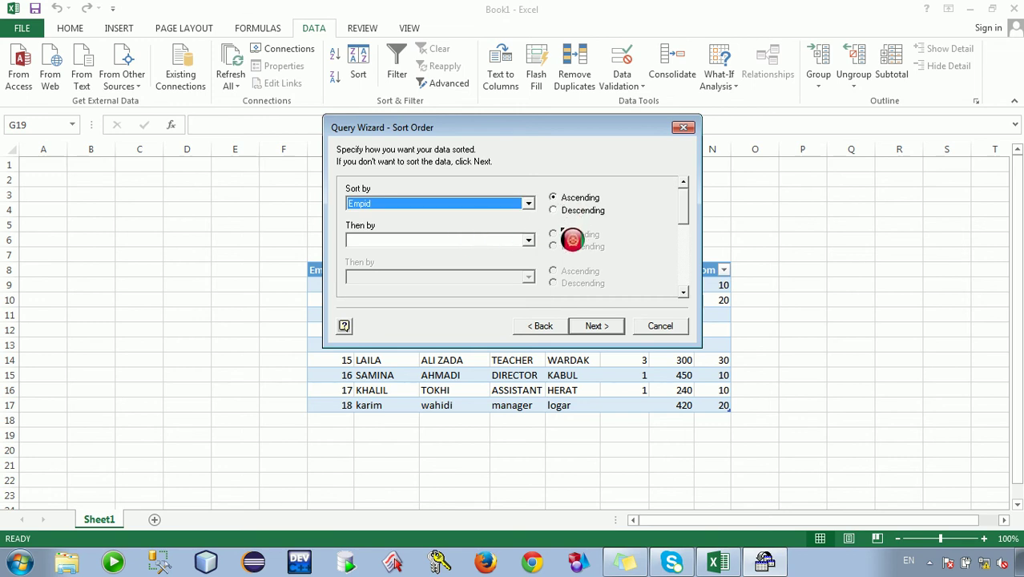
click(528, 241)
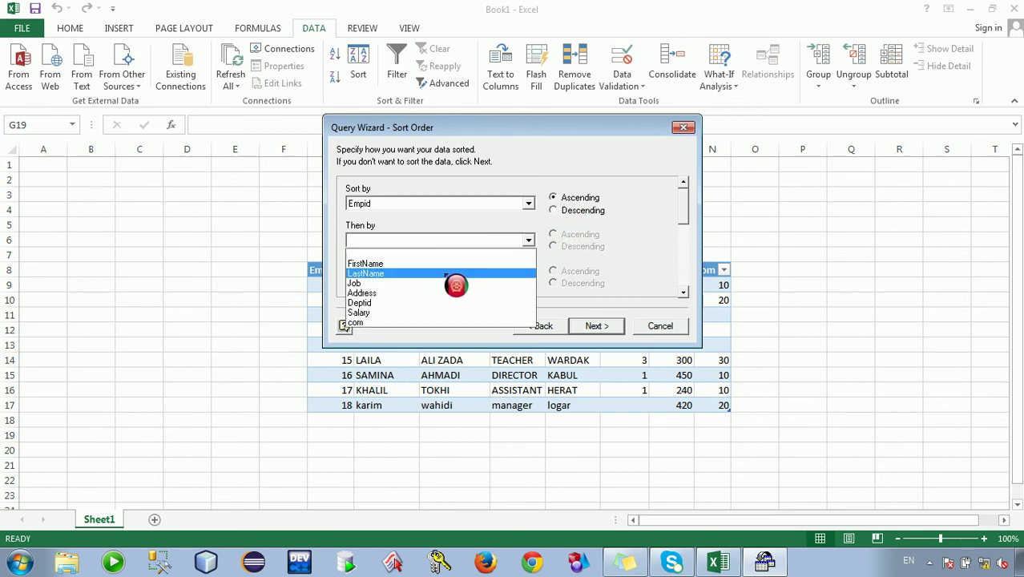
click(448, 267)
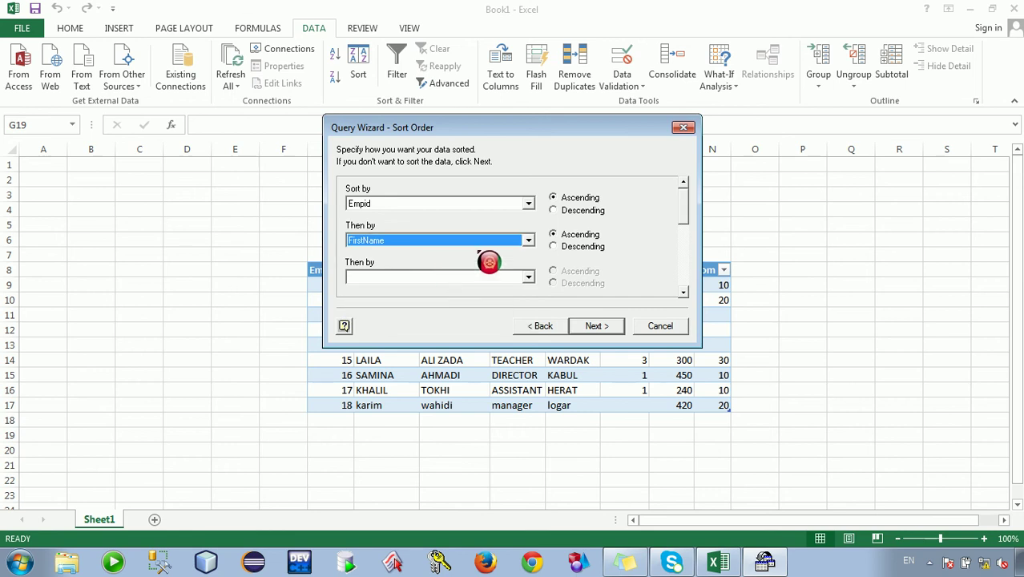
click(597, 326)
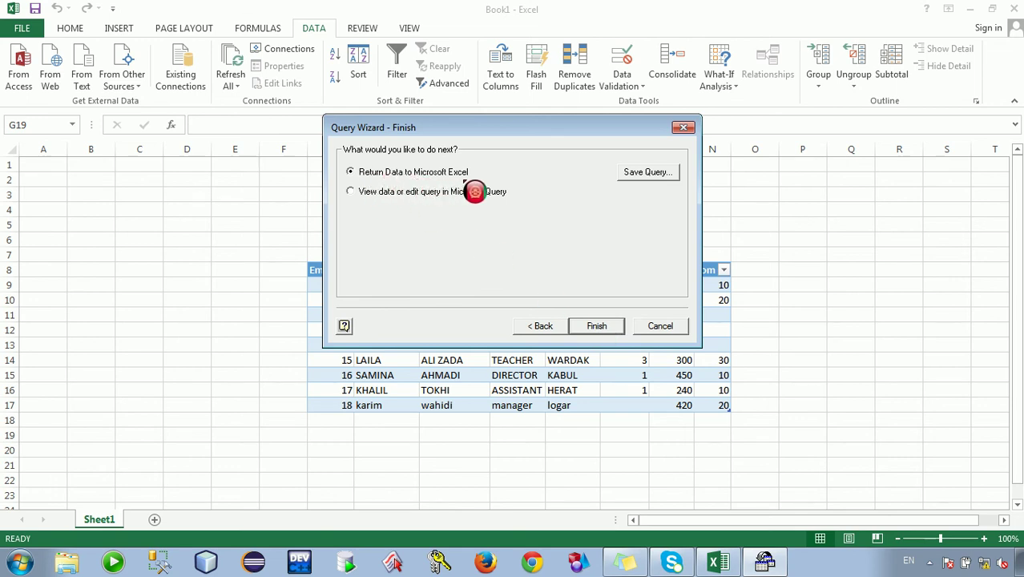
- Return the query data to Excel as a table at $G$19 on the existing worksheet
click(593, 323)
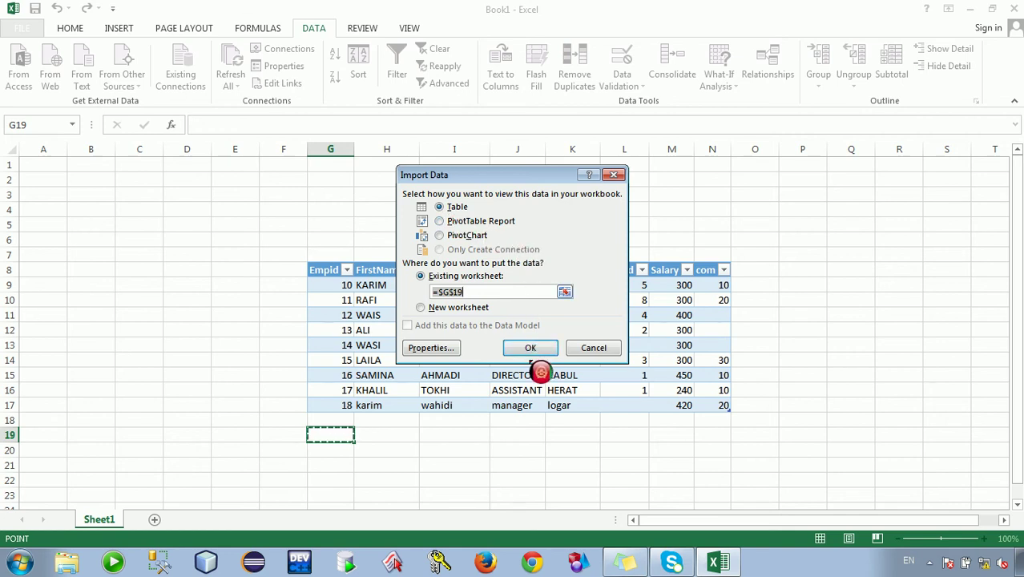
click(530, 349)
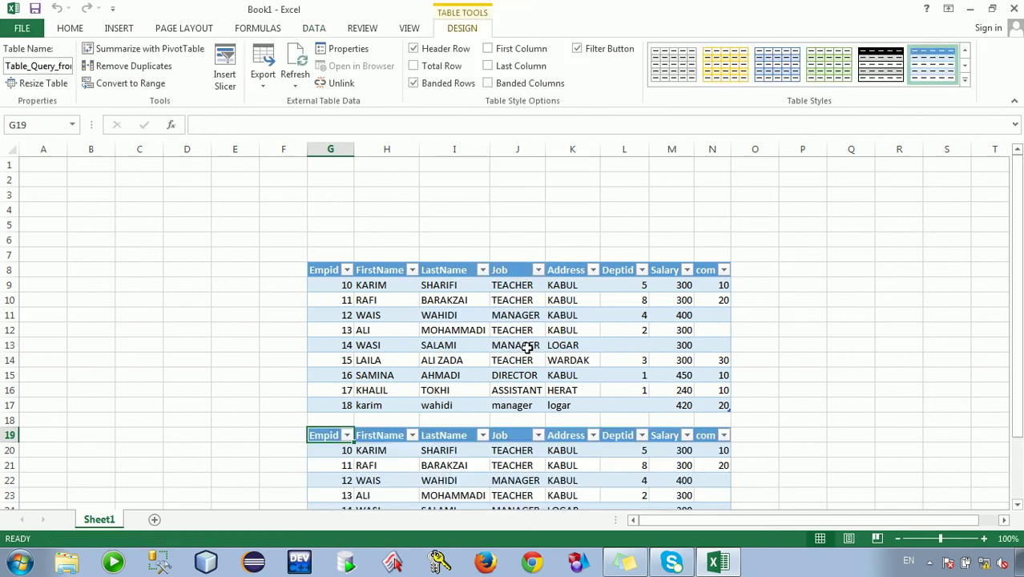
drag(1016, 272, 1016, 328)
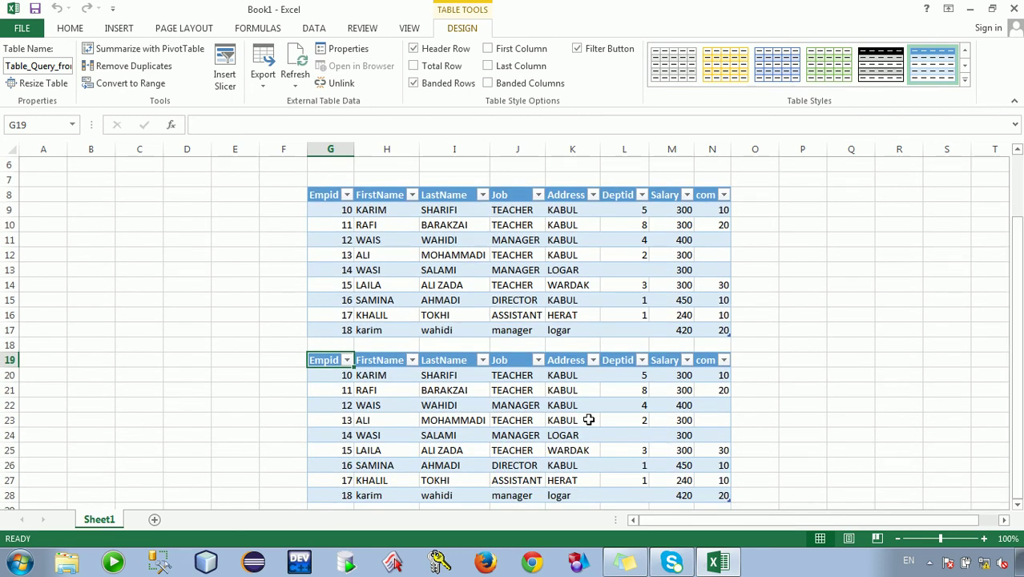
- Switch to Access 2013, open the recent database Database3 and close its Inventory Transactions List form
click(24, 565)
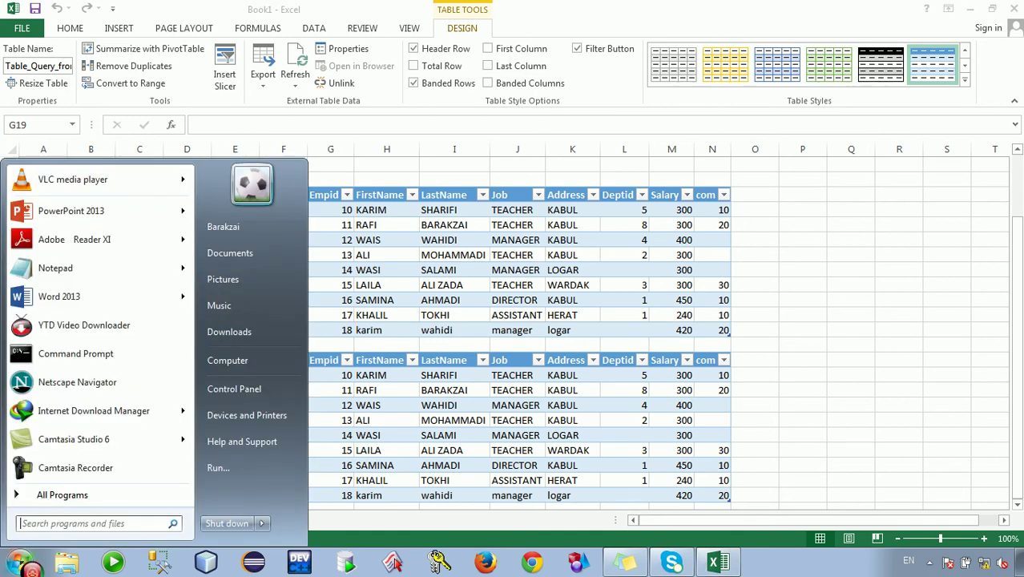
text(acc)
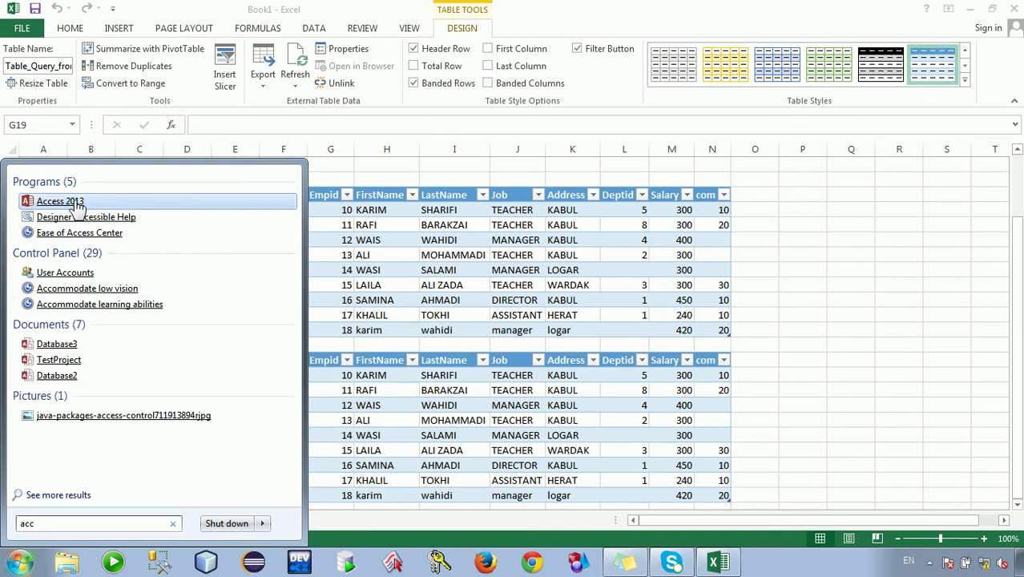
click(80, 202)
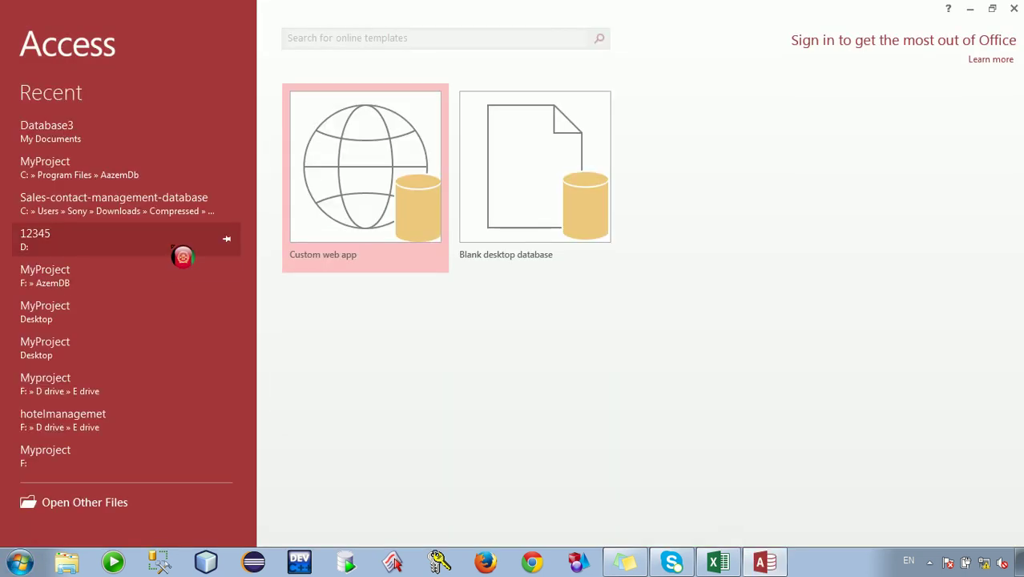
click(91, 129)
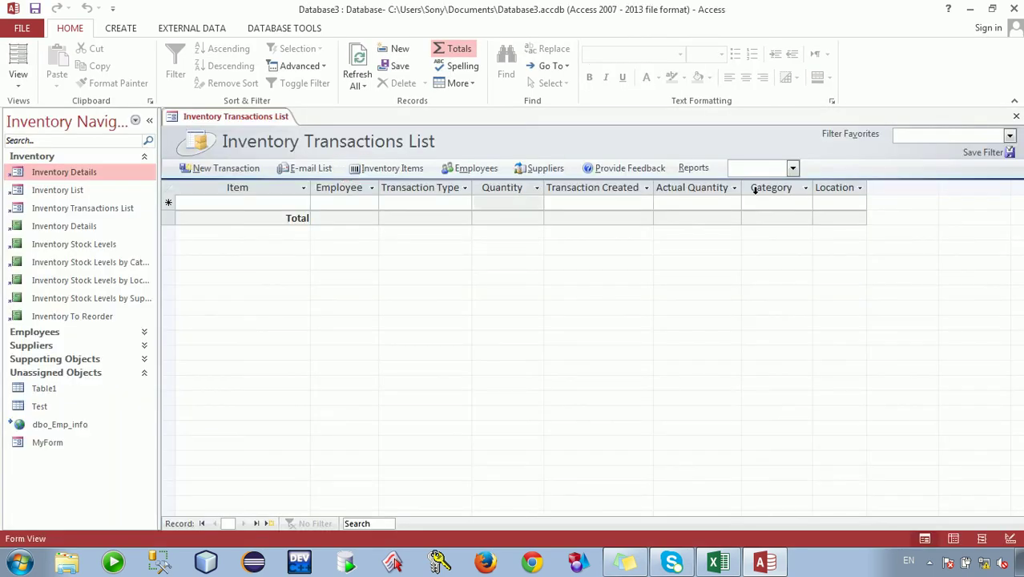
click(1016, 116)
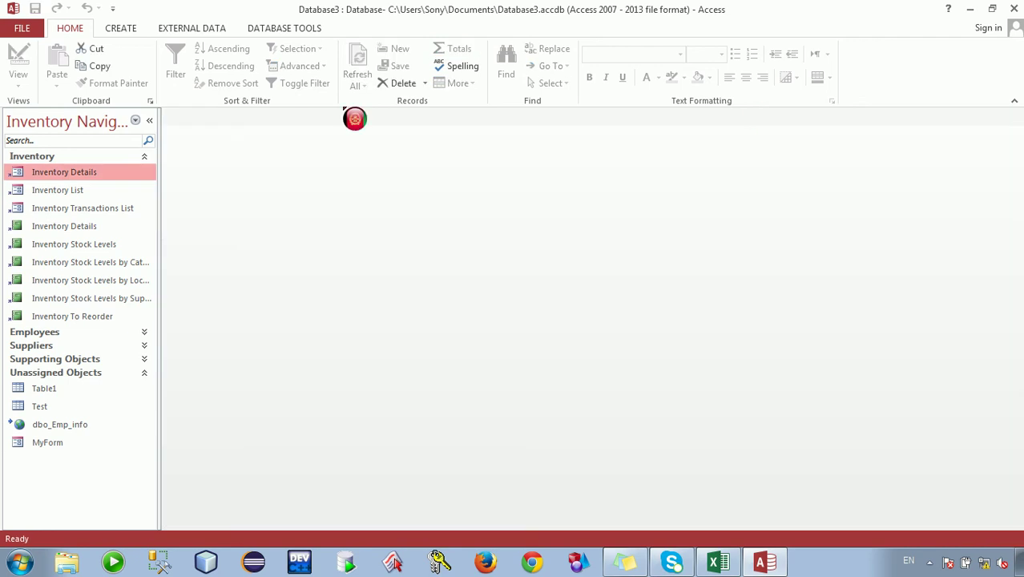
- Start an external ODBC database connection that links to the data source by creating a linked table
click(190, 28)
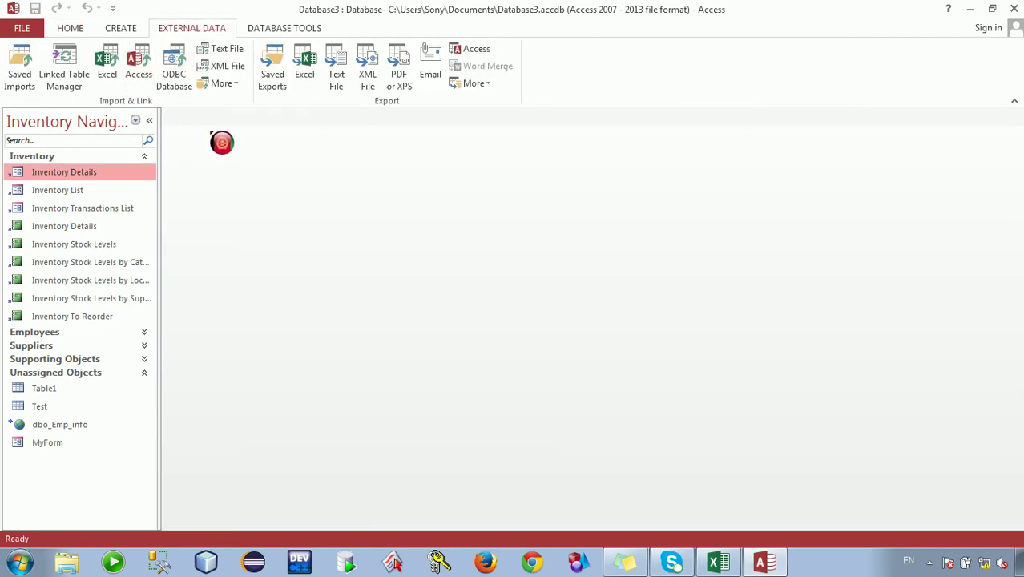
click(185, 85)
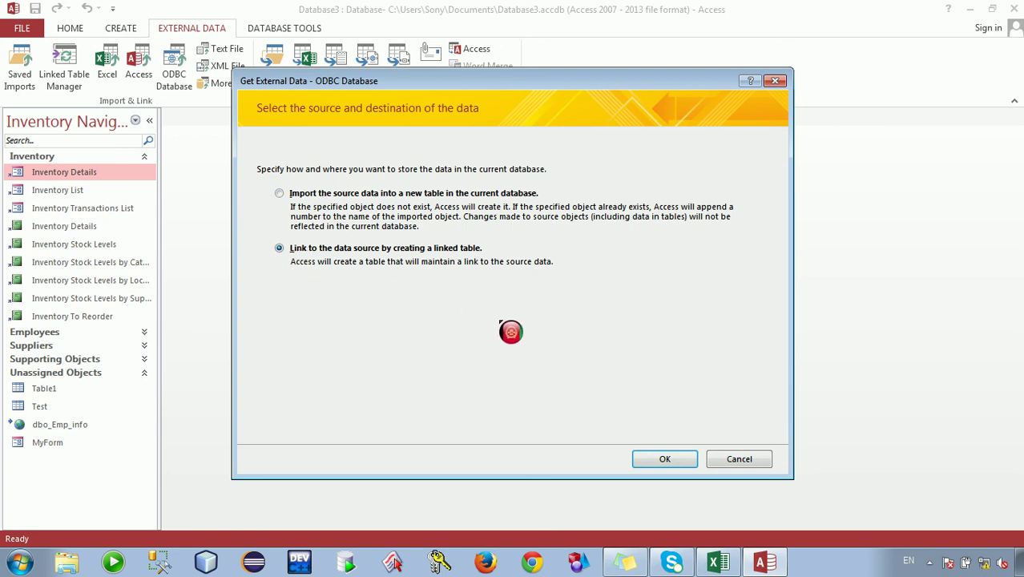
click(672, 466)
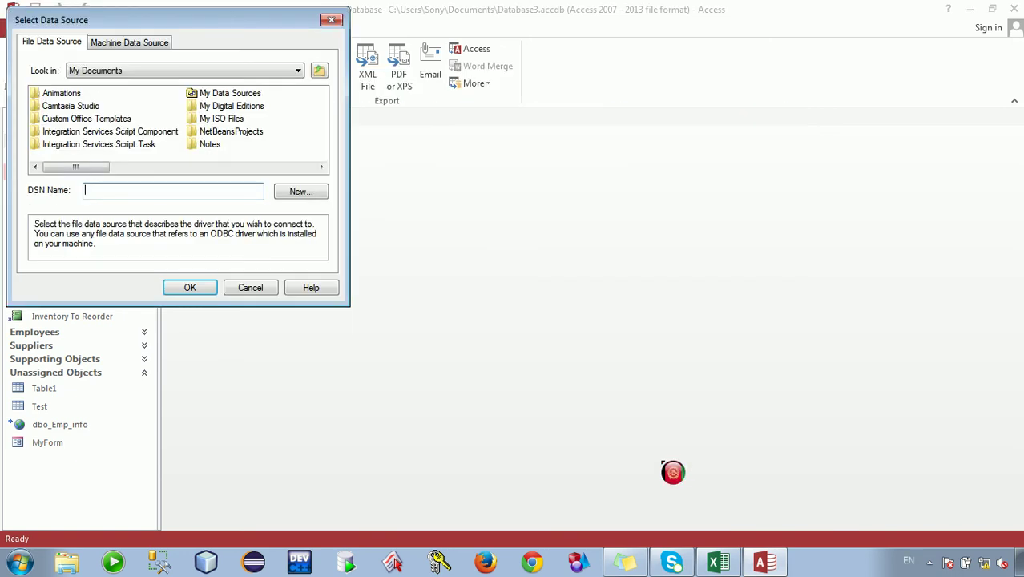
drag(220, 23, 541, 129)
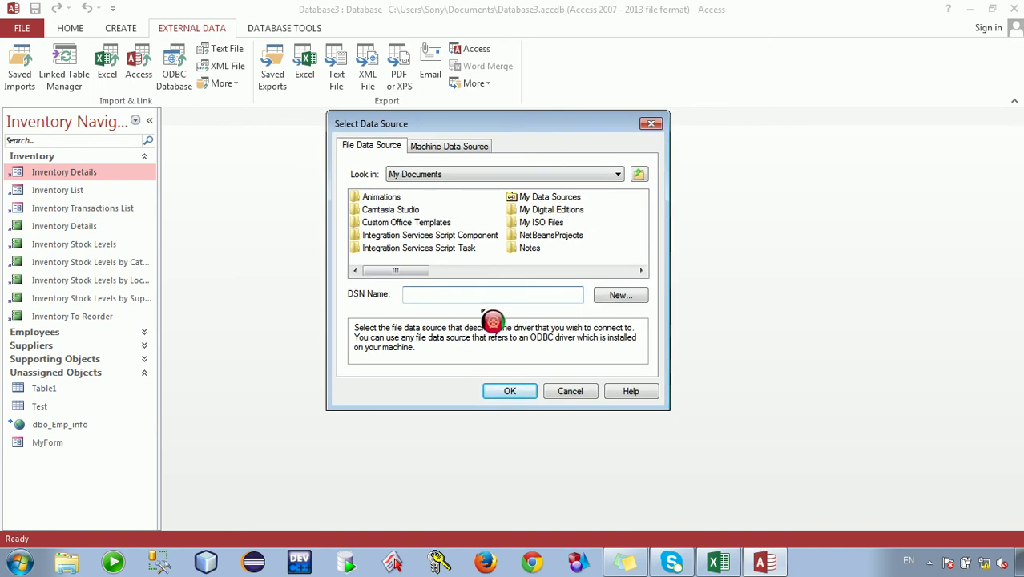
- Start a new file data source that uses the SQL Server driver
click(614, 296)
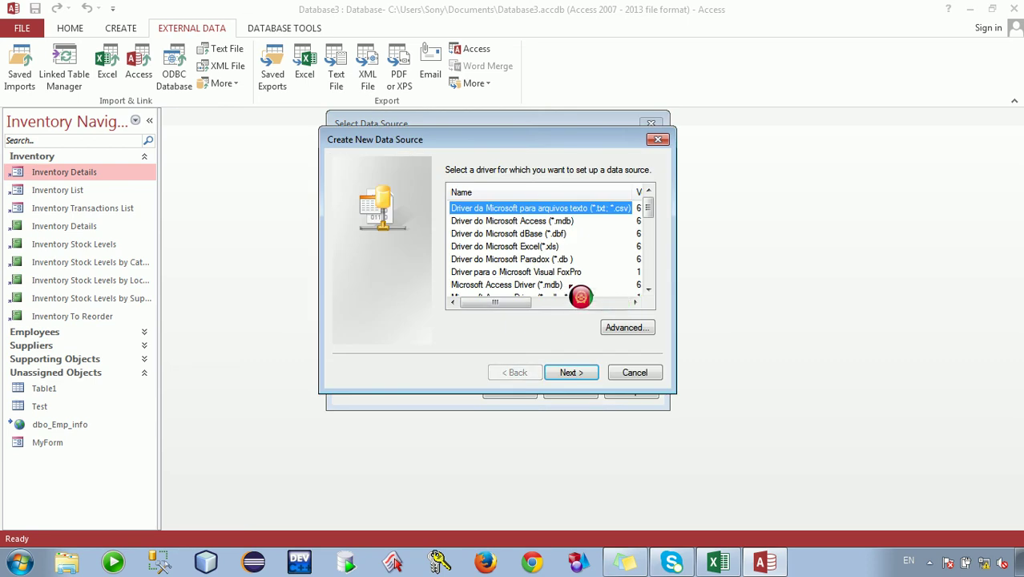
drag(648, 210, 649, 275)
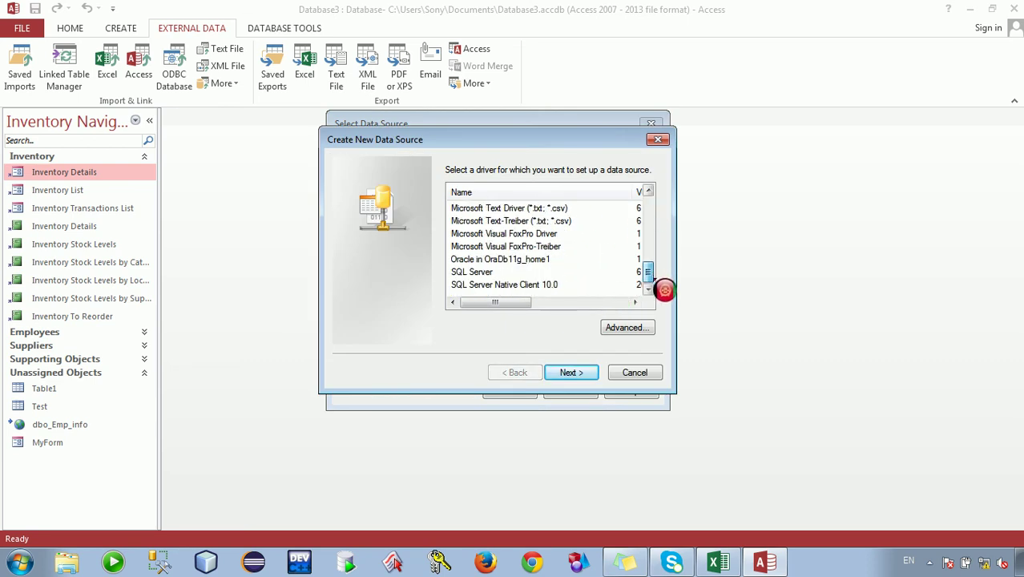
click(488, 274)
click(582, 377)
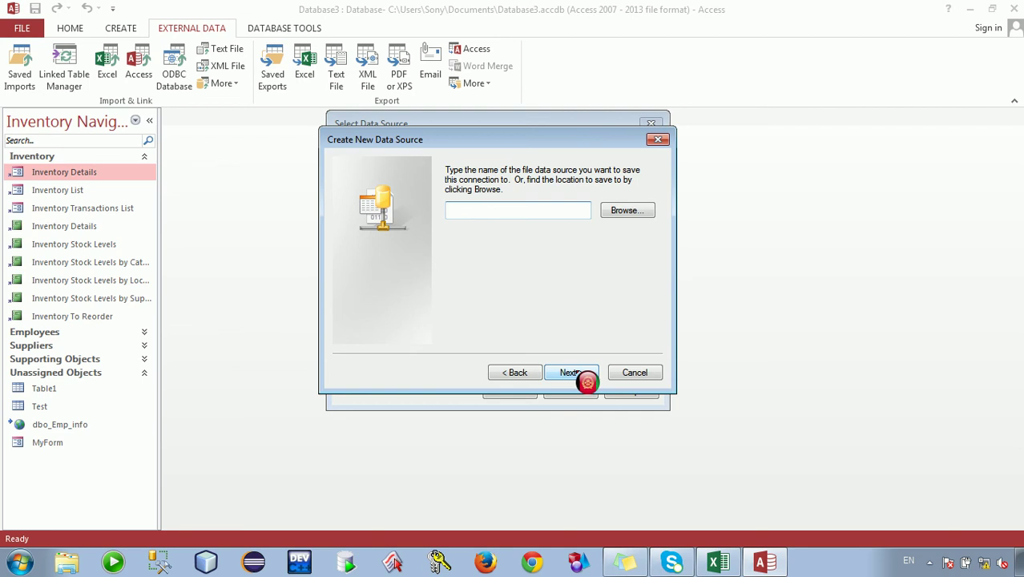
click(627, 211)
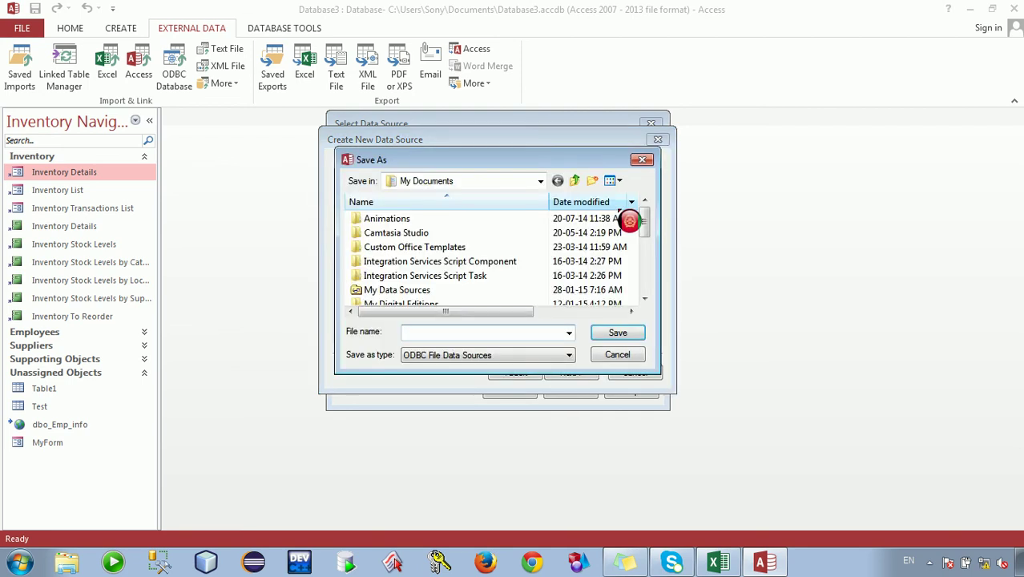
drag(629, 222, 653, 208)
click(642, 160)
- Name the file data source Sample and finish creating it
click(490, 209)
key(Caps_Lock)
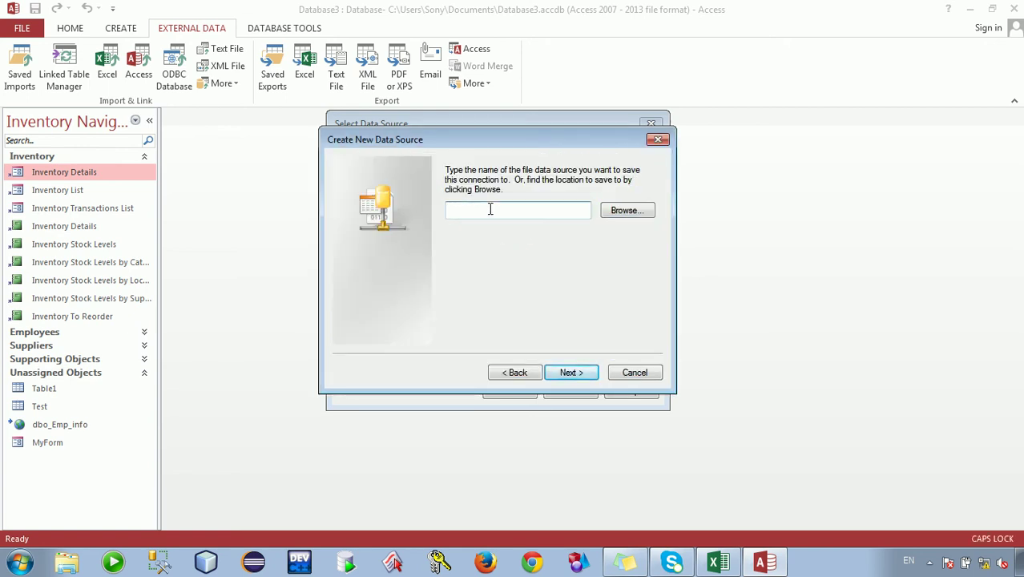
text(Sample)
click(592, 375)
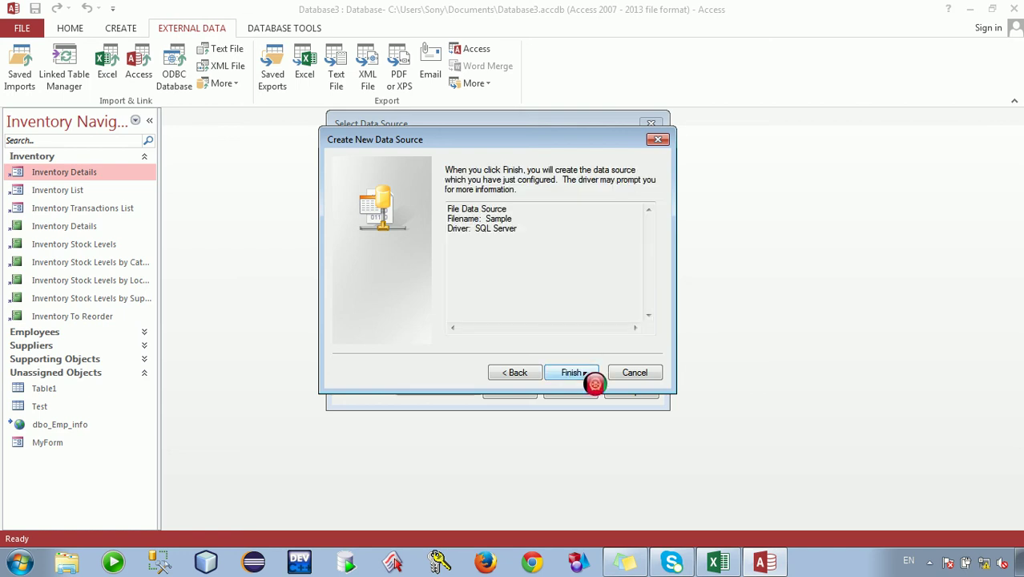
click(572, 374)
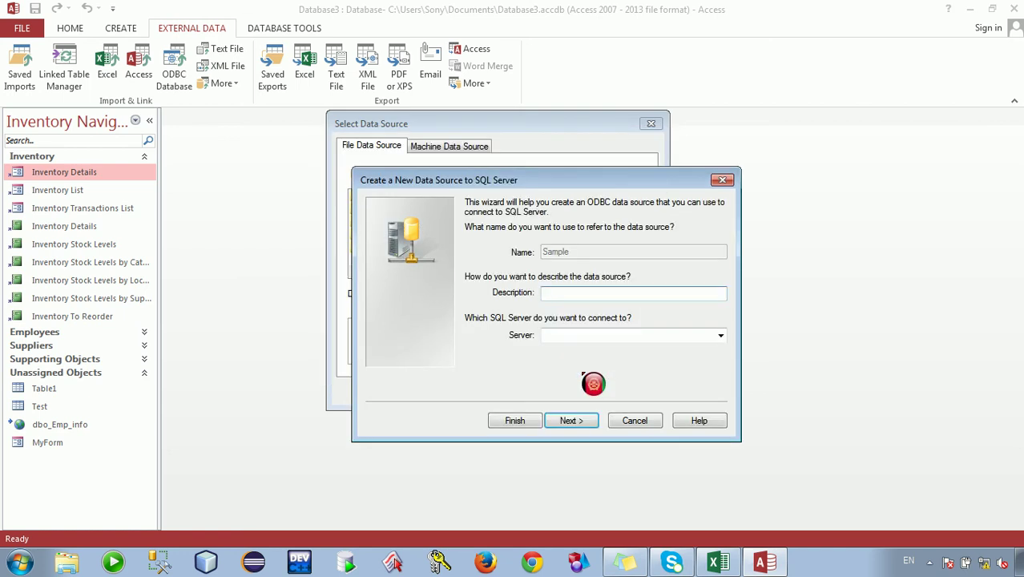
- Connect the data source to the server SONY-PC using Windows NT authentication
click(722, 337)
click(603, 370)
click(591, 425)
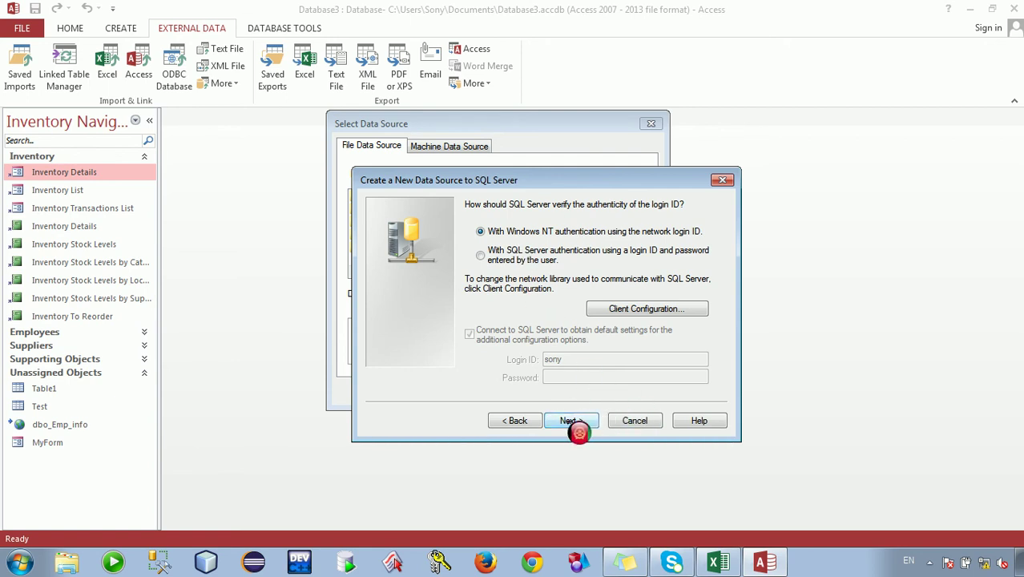
click(577, 429)
- Change the data source's default database to ATVI
click(470, 205)
click(659, 222)
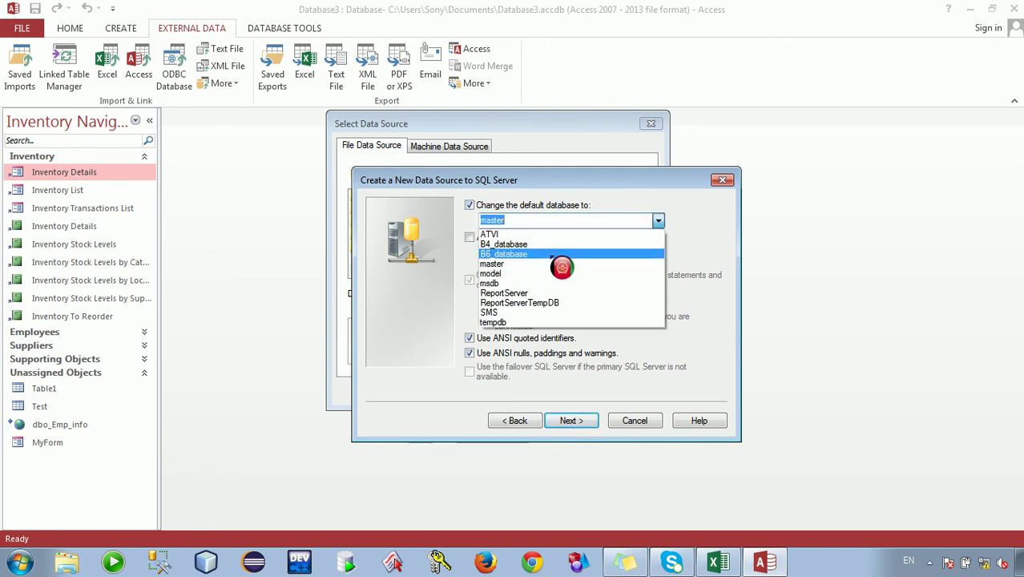
click(513, 230)
click(596, 429)
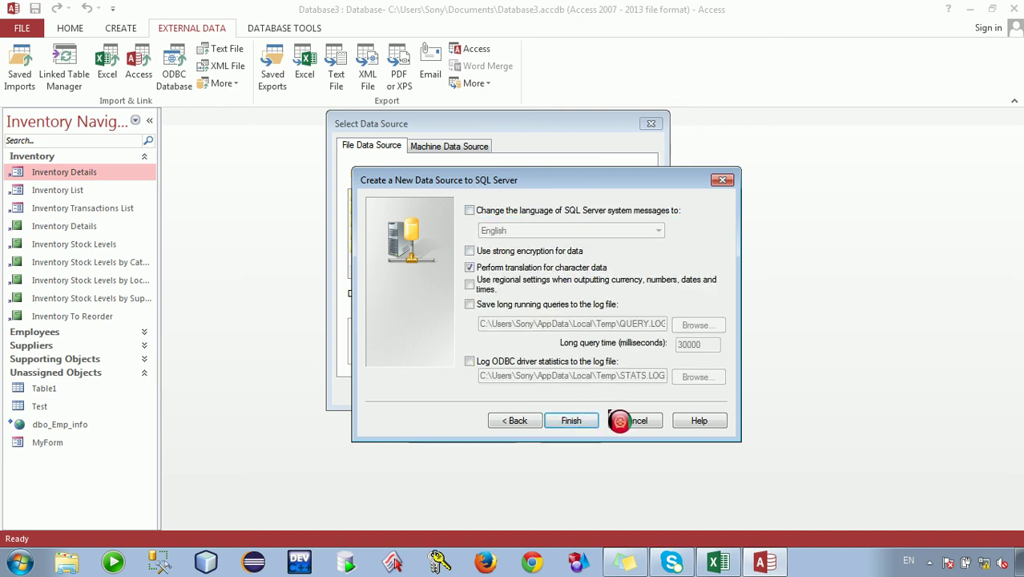
- Finish the SQL Server setup with its default options, test the data source and accept the configuration
click(571, 421)
click(508, 437)
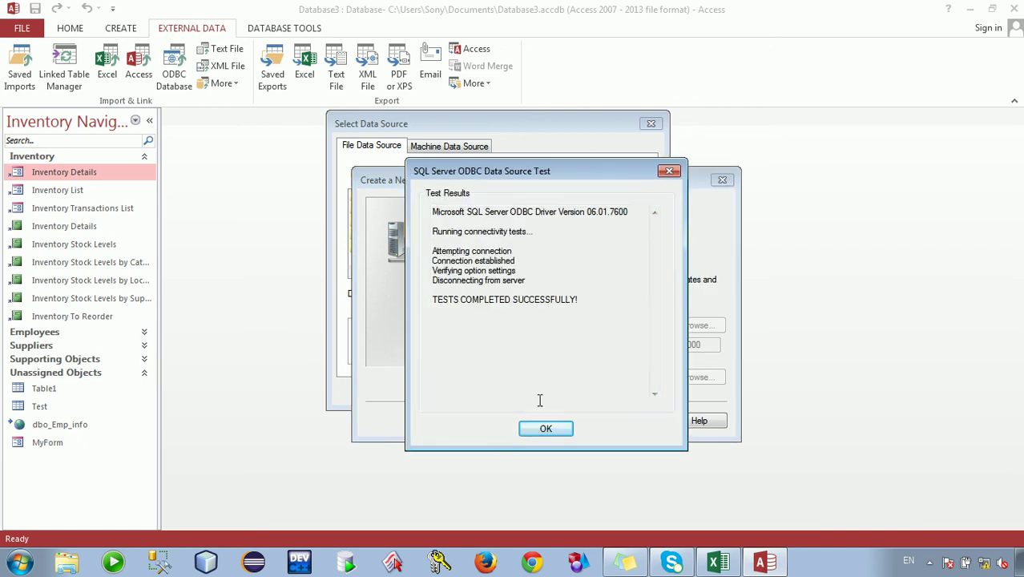
click(558, 433)
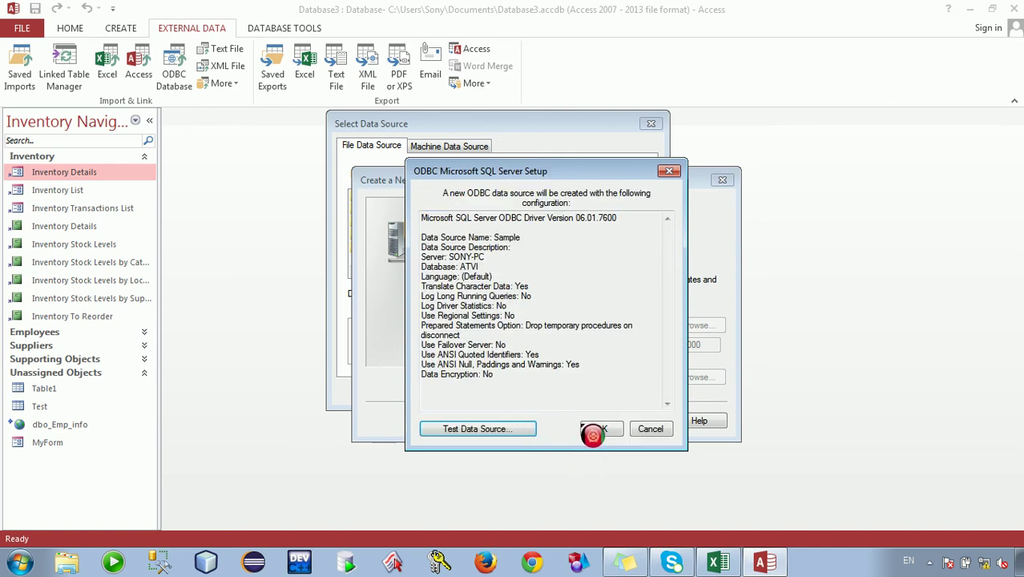
click(601, 431)
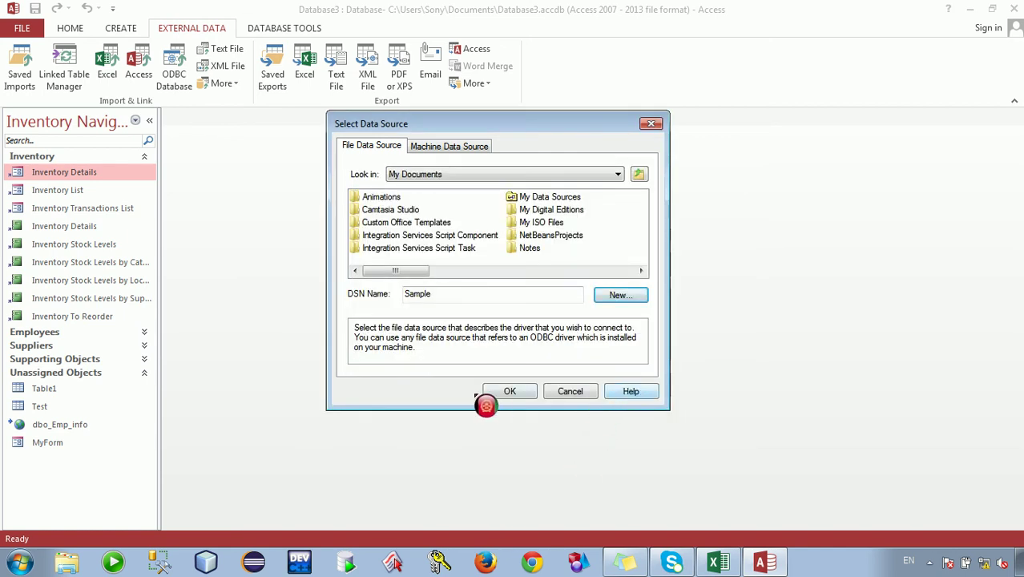
- Link the dbo.Emp_info table into the database through the Sample data source
click(512, 393)
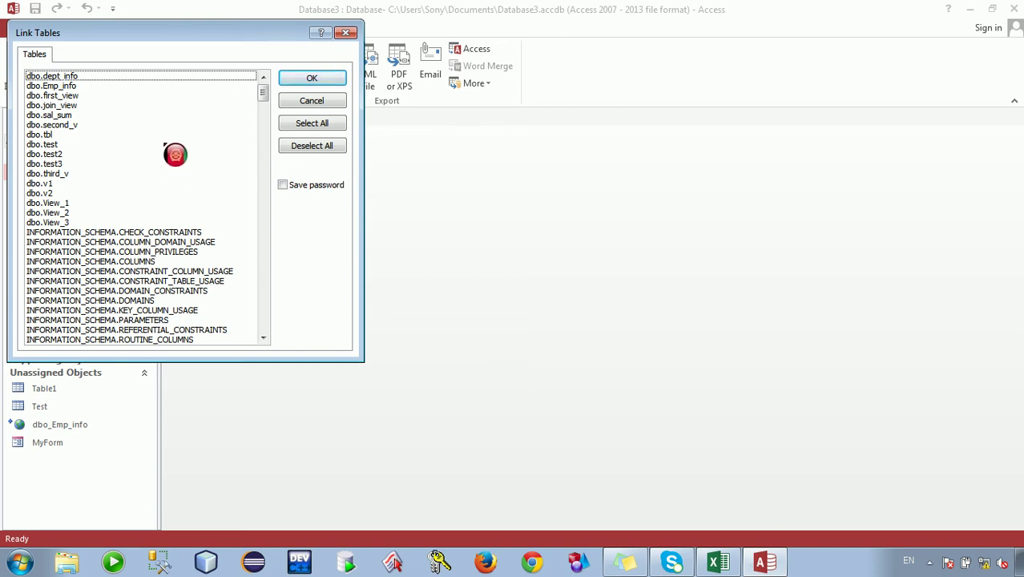
click(63, 87)
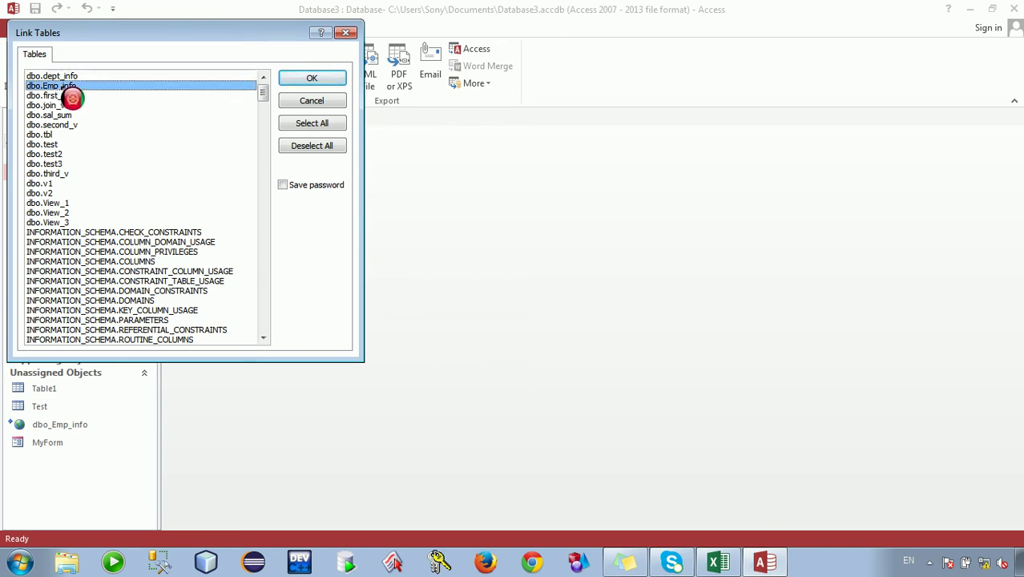
click(313, 82)
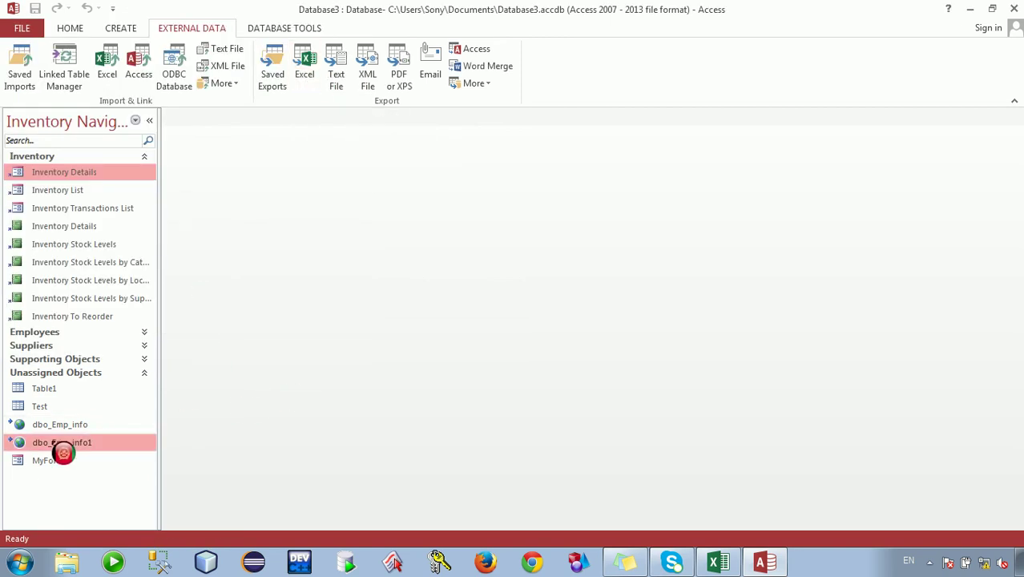
- Open the linked dbo_Emp_info1 table and start a new record with Empid 14, the employee's first and last names, and Job teacher
right_click(63, 450)
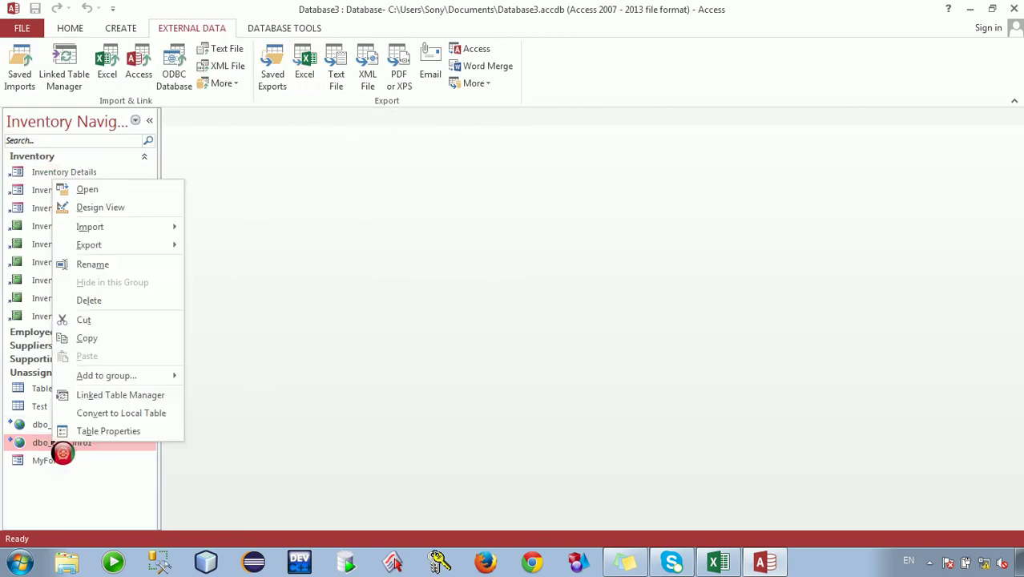
click(89, 192)
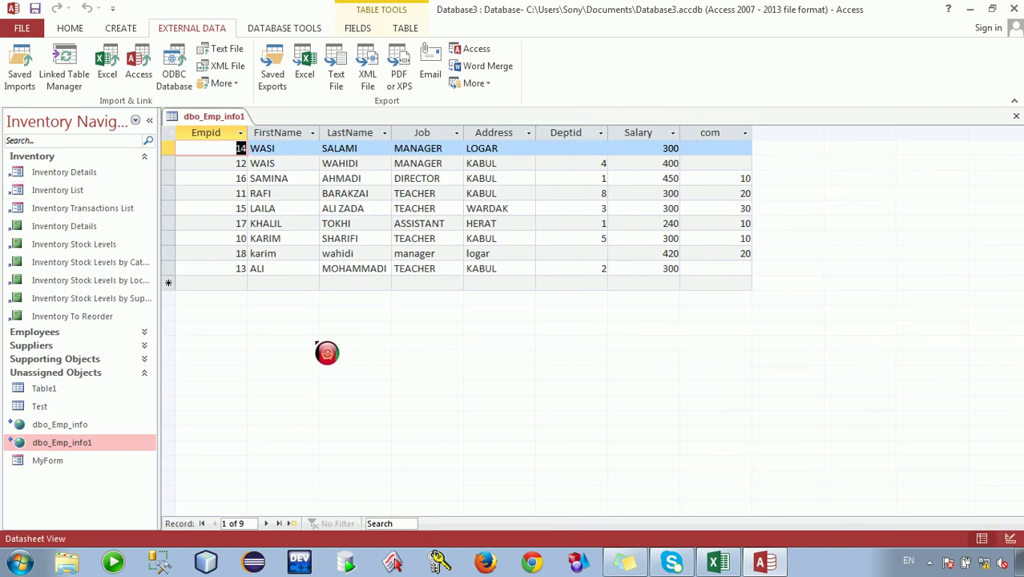
click(232, 283)
text(14)
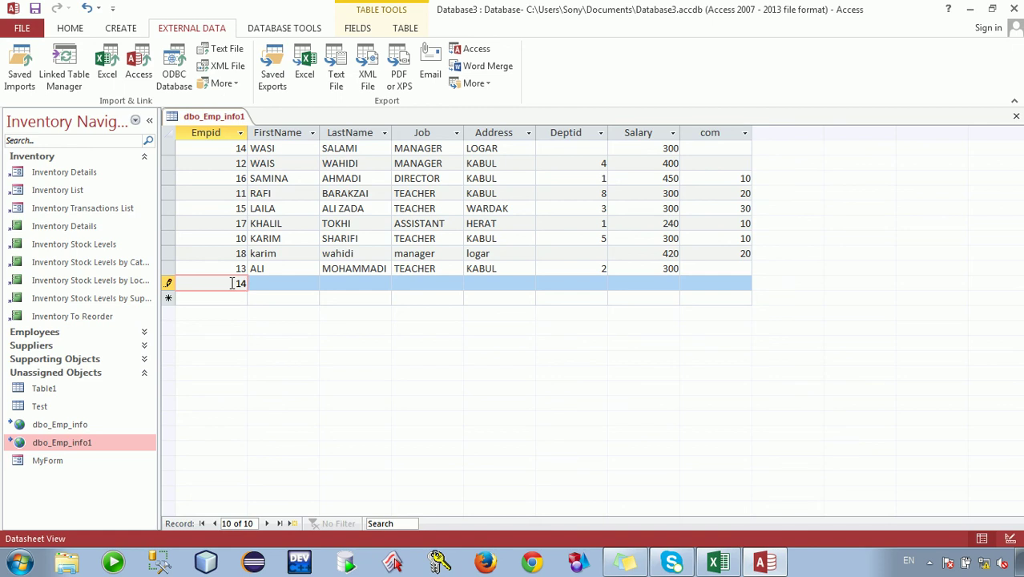
key(Tab)
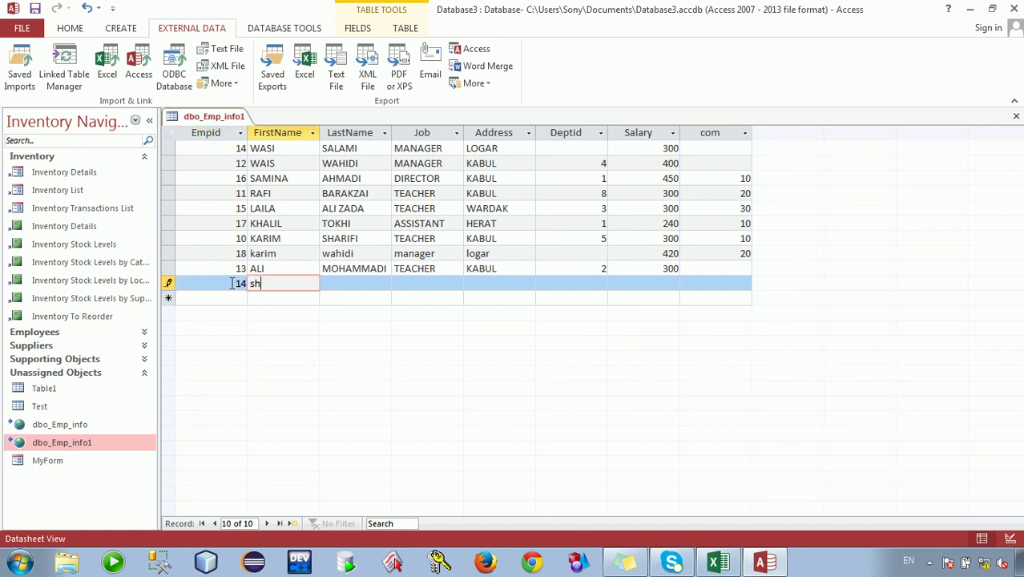
key(Tab)
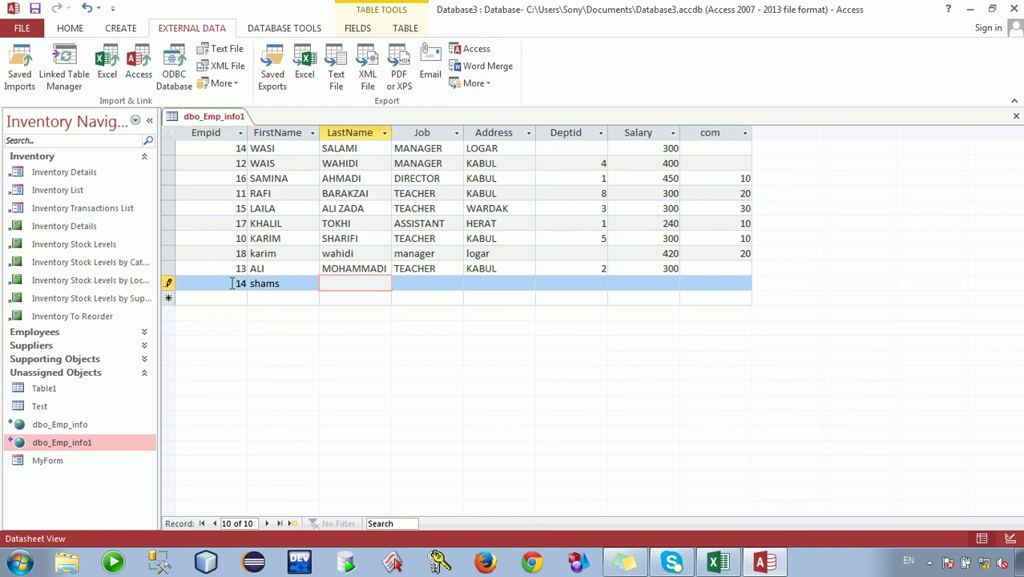
key(Tab)
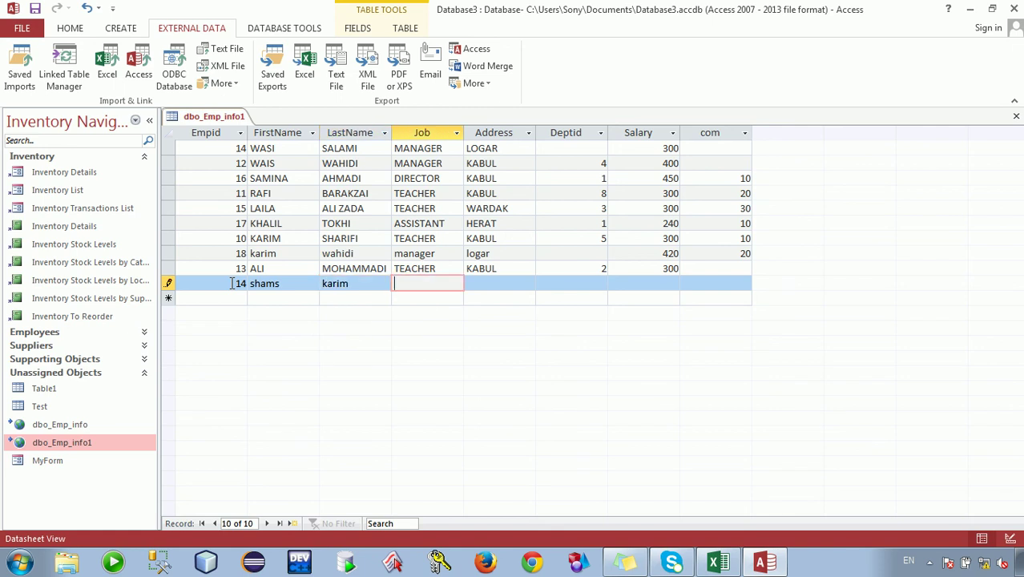
text(teacher)
key(Tab)
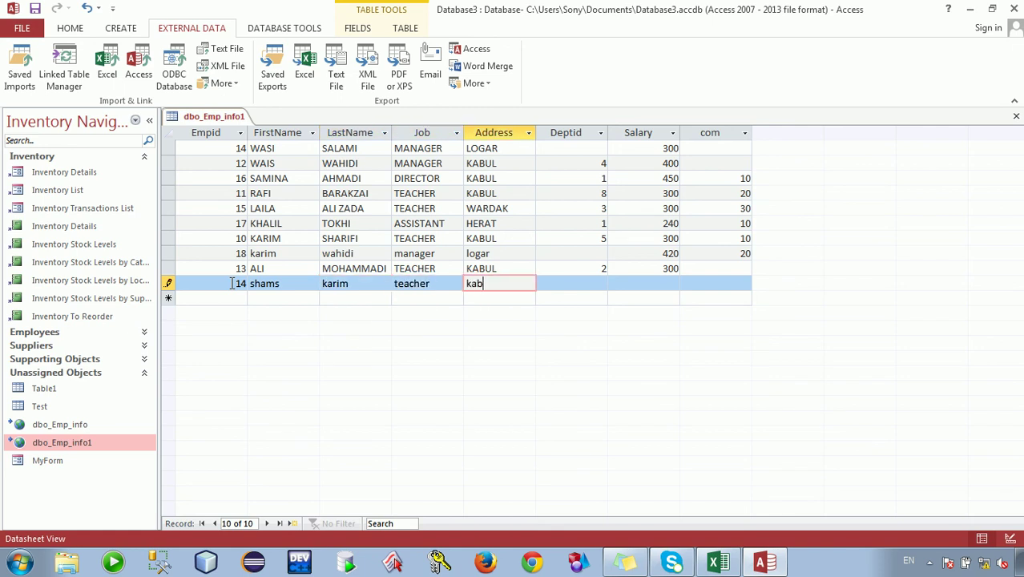
- Complete the new record with Address kabul, Deptid 1, Salary 300 and com 10
key(Tab)
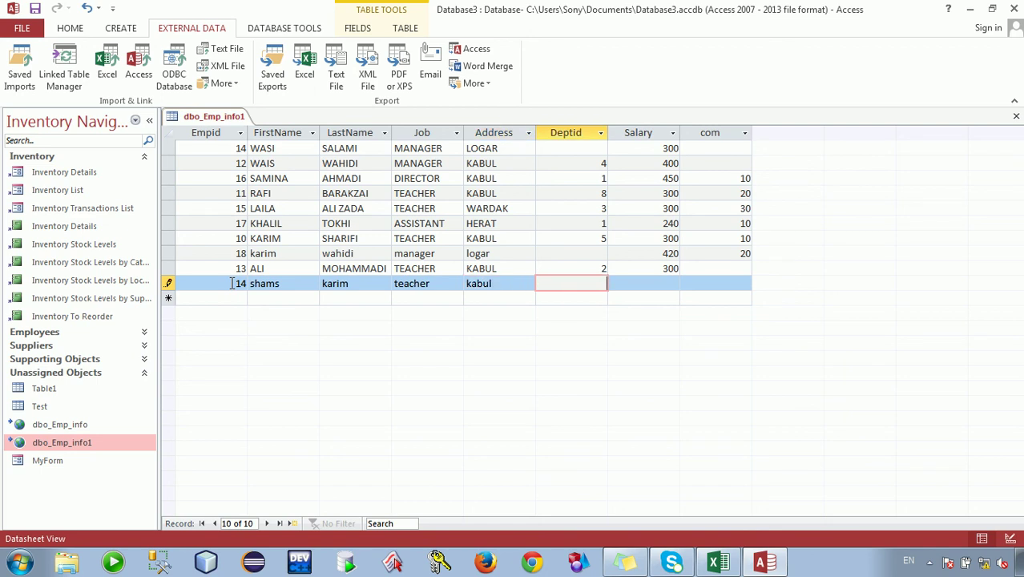
text(1)
key(Tab)
text(300)
key(Tab)
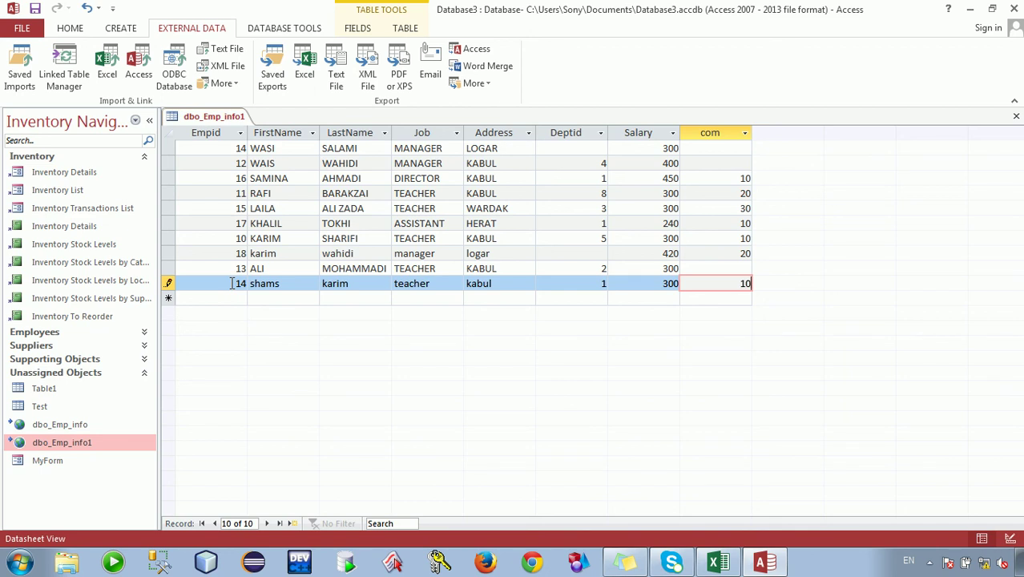
text(10)
key(Tab)
click(487, 321)
- Try to save the new record in the dbo_Emp_info1 table with Empid 14
click(311, 287)
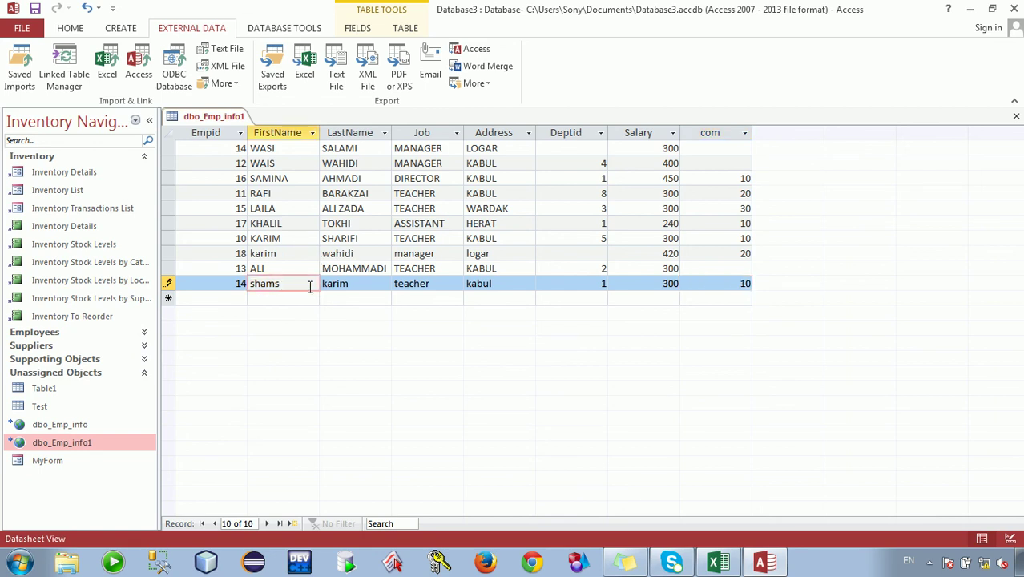
right_click(224, 118)
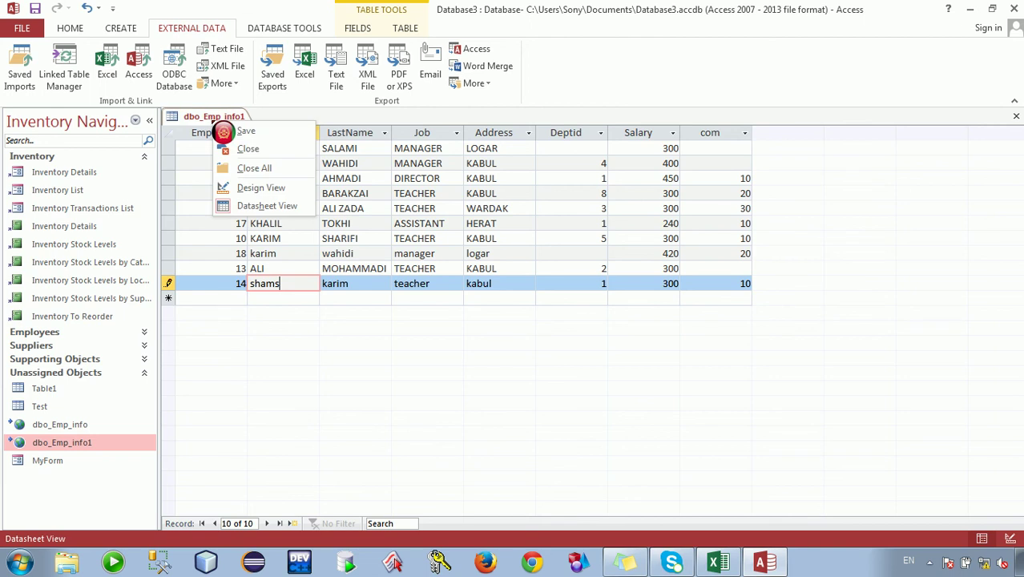
click(238, 130)
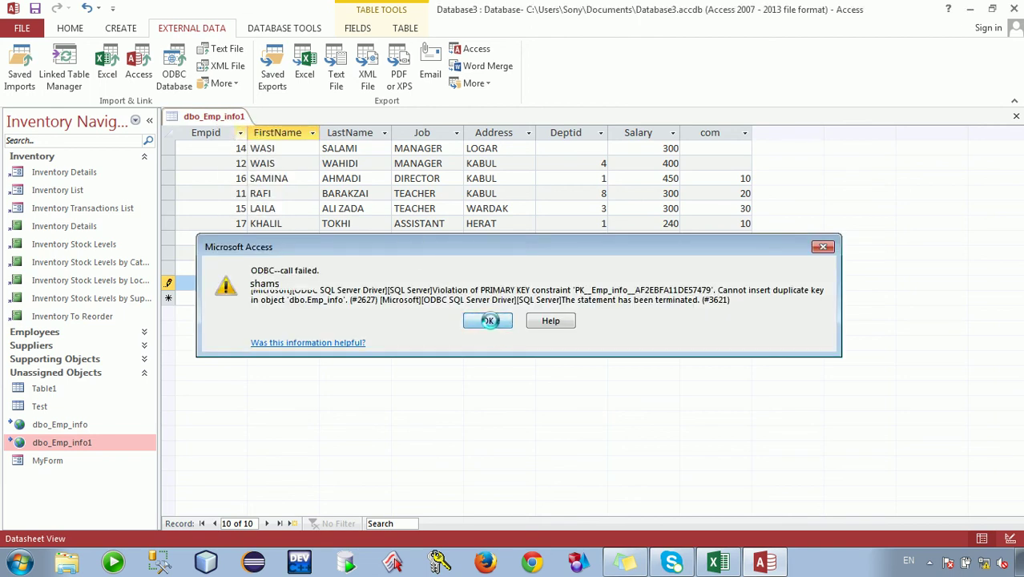
click(488, 321)
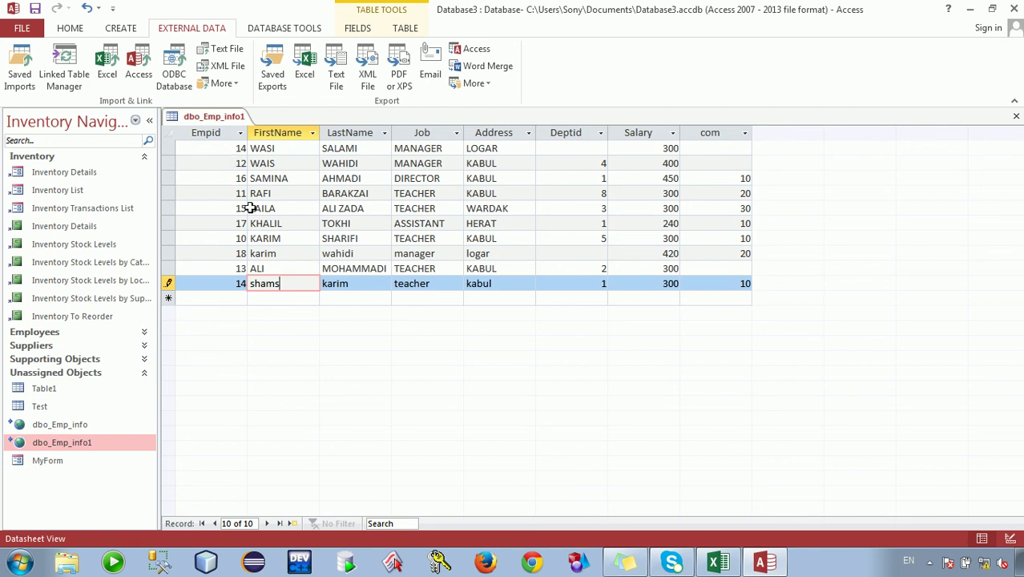
- Change the new record's Empid to 15 and try to save the table again
click(242, 283)
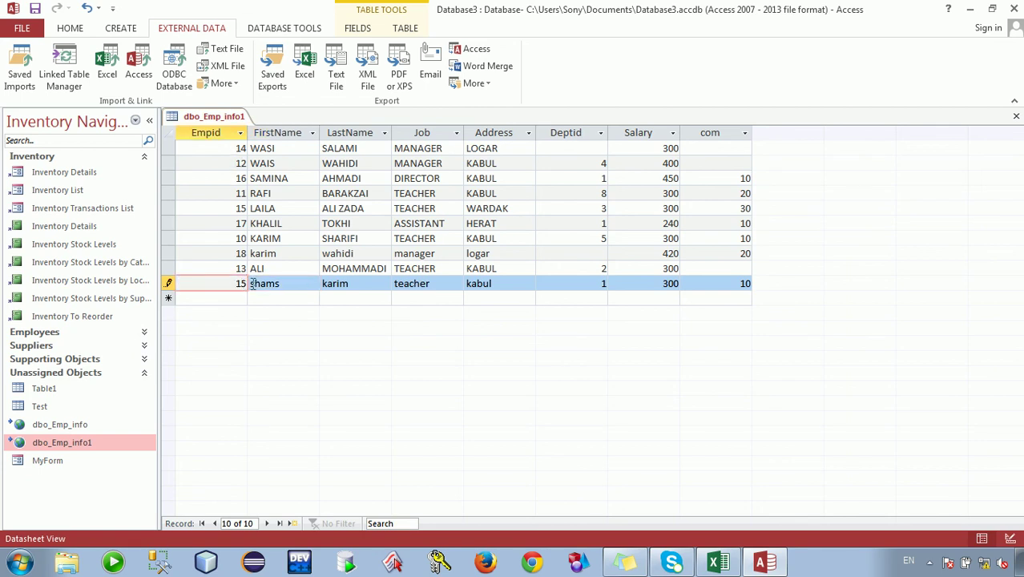
right_click(229, 118)
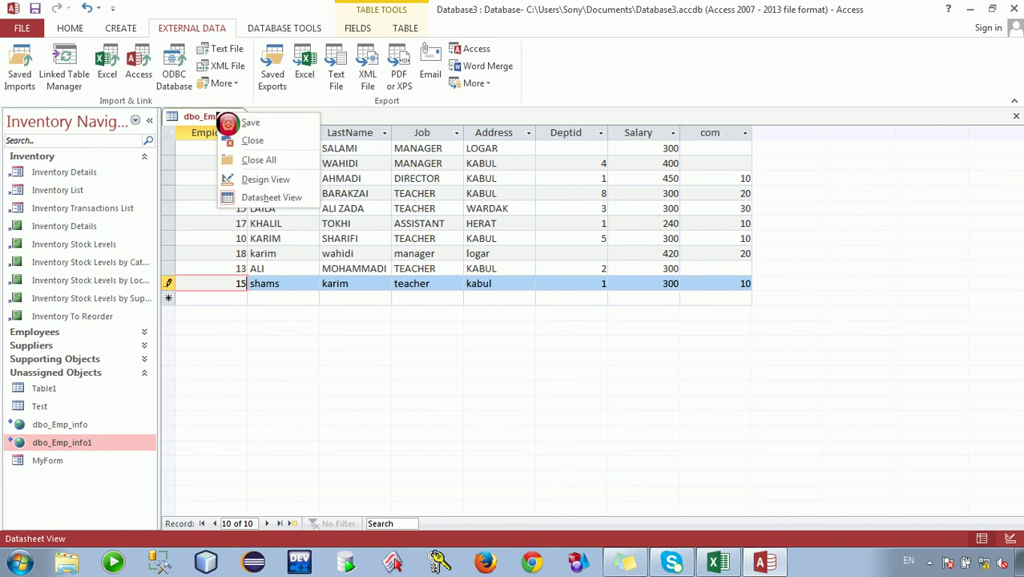
click(241, 124)
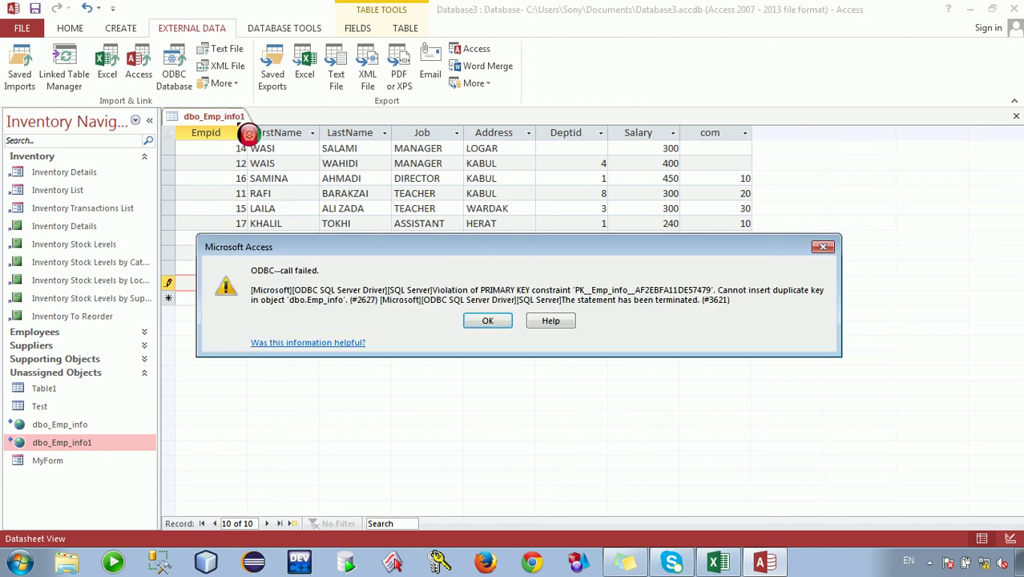
click(488, 321)
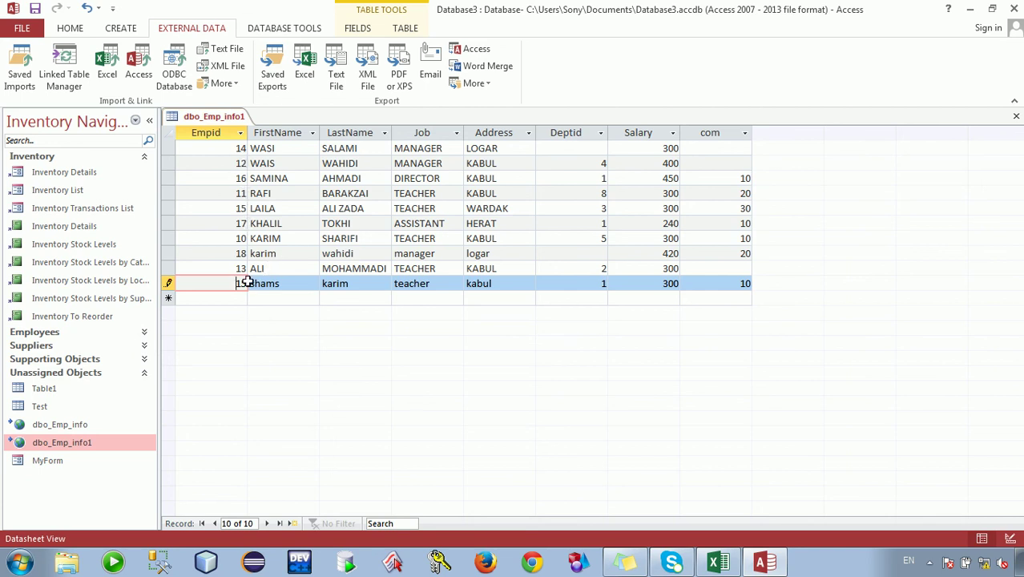
- Set the new record's Empid to 19 and save the dbo_Emp_info1 table
key(shift+Return)
click(488, 322)
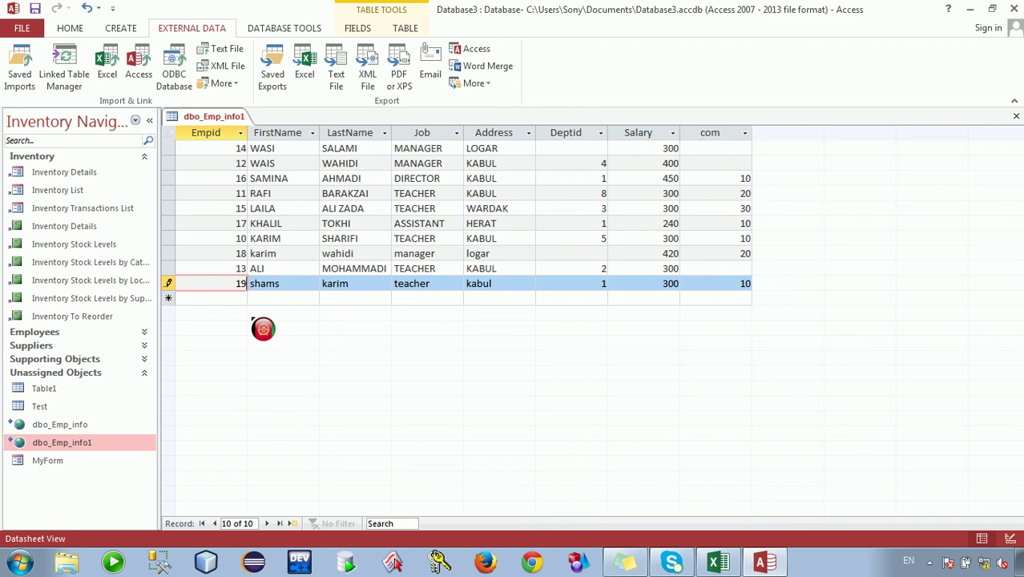
right_click(210, 117)
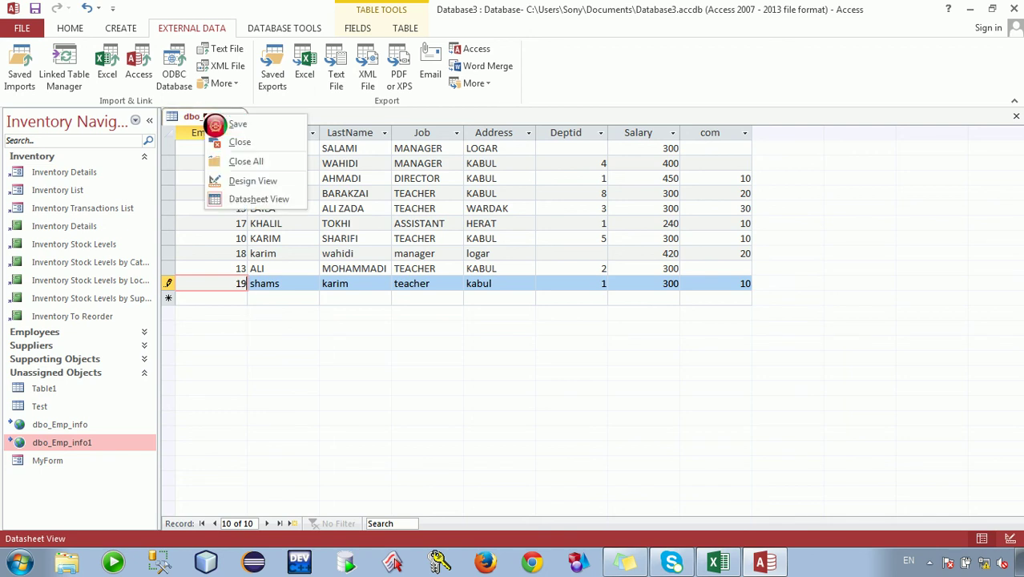
click(230, 125)
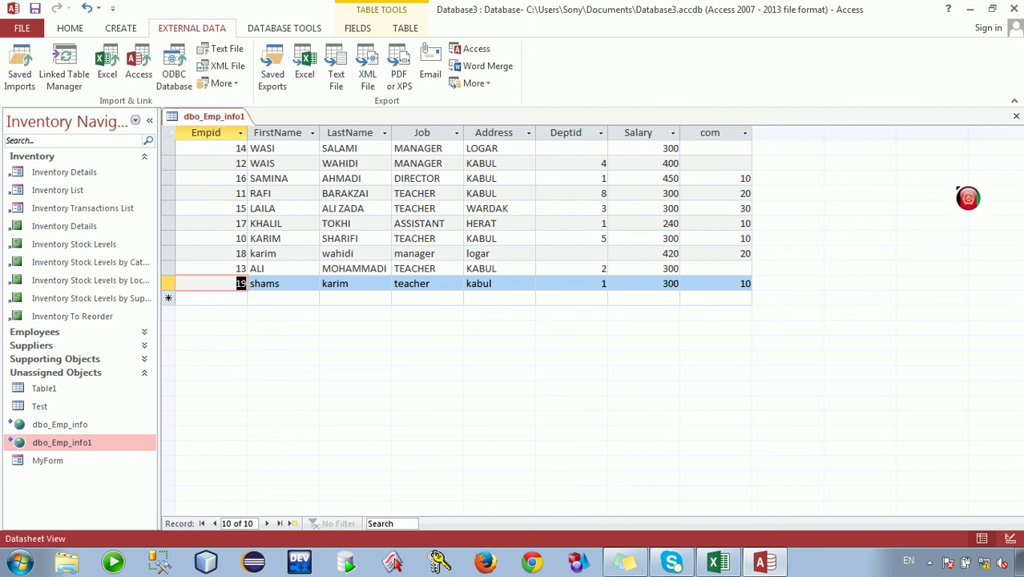
- Close the linked table along with Access, and close Excel without saving Book1
click(1016, 117)
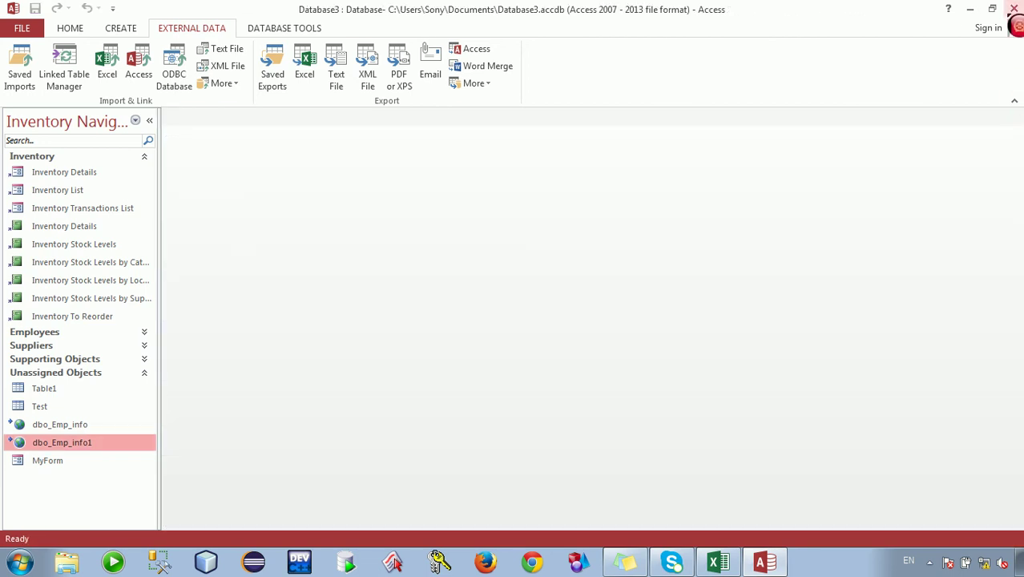
click(1015, 9)
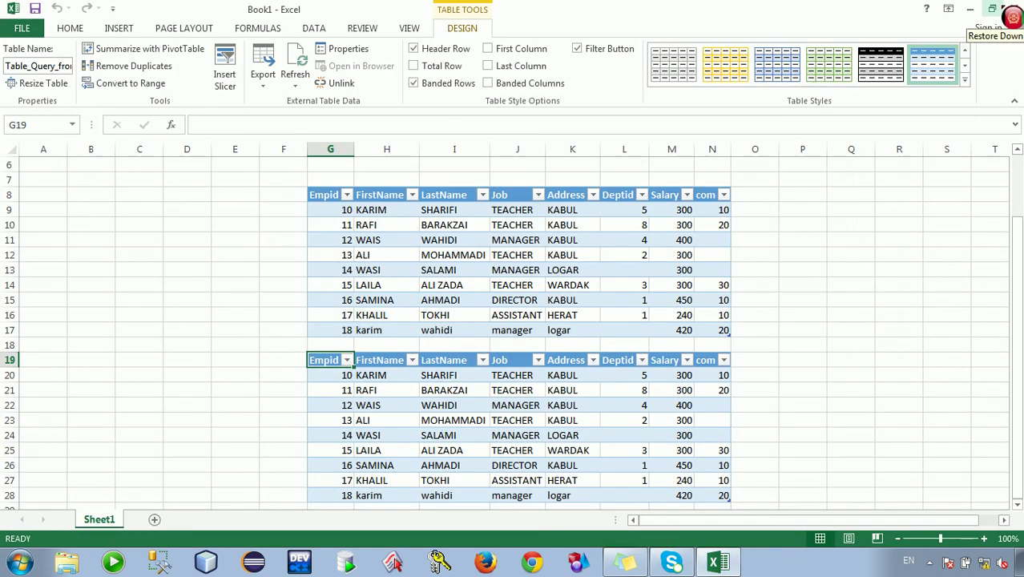
click(1011, 12)
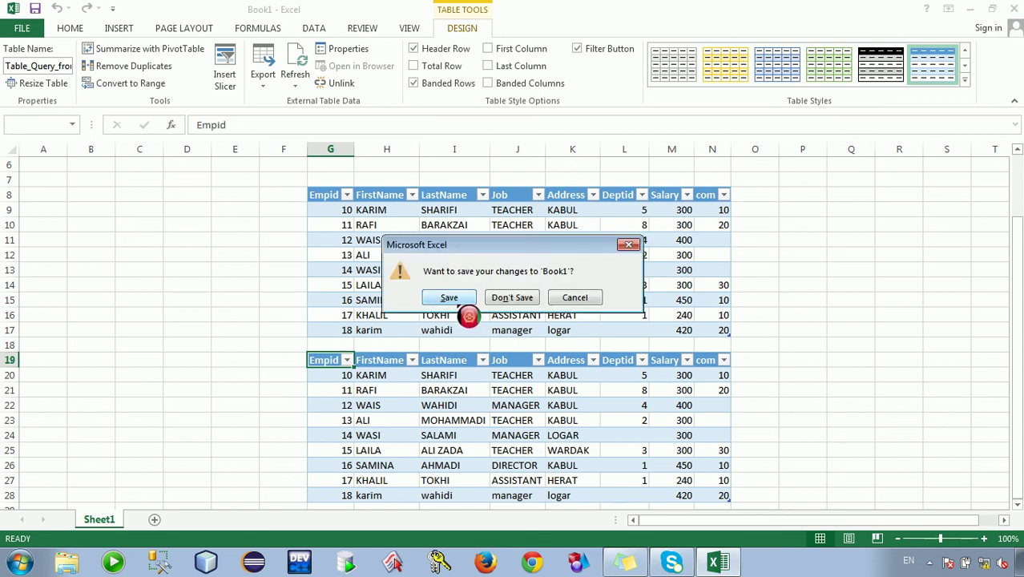
click(525, 298)
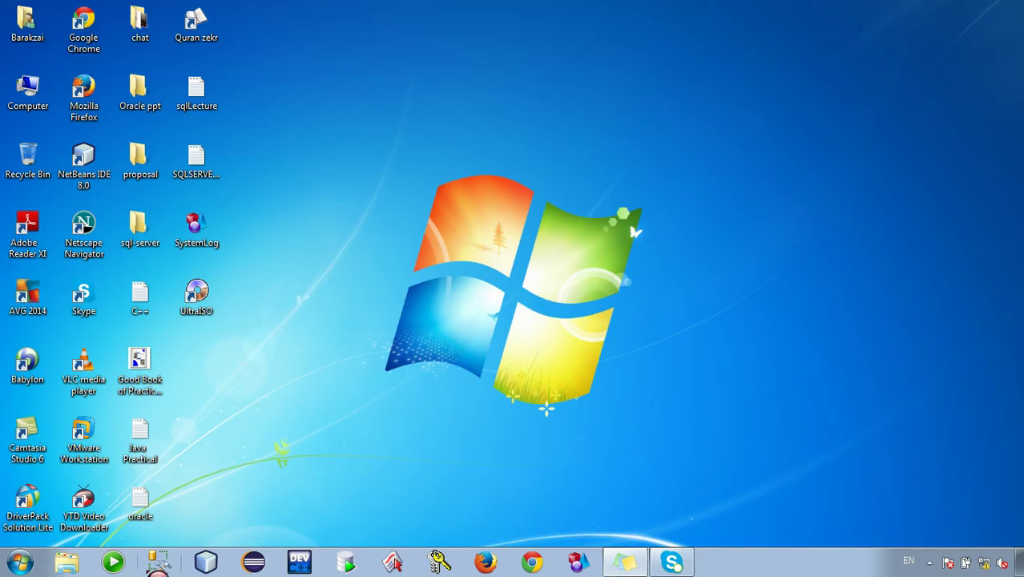
- Connect SQL Server Management Studio to SONY-PC with Windows Authentication and run "use ATVI" in a new query
click(159, 563)
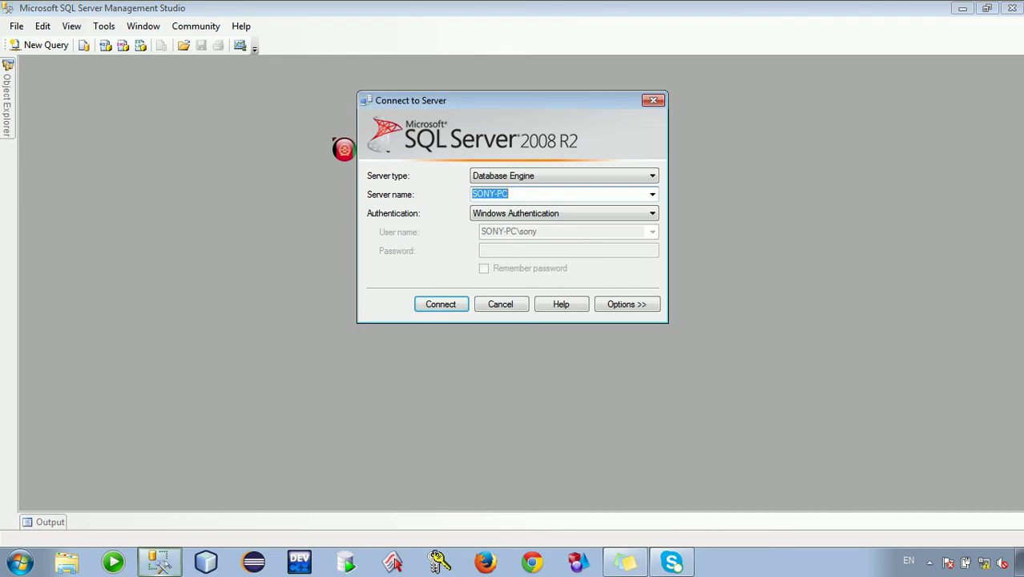
click(441, 303)
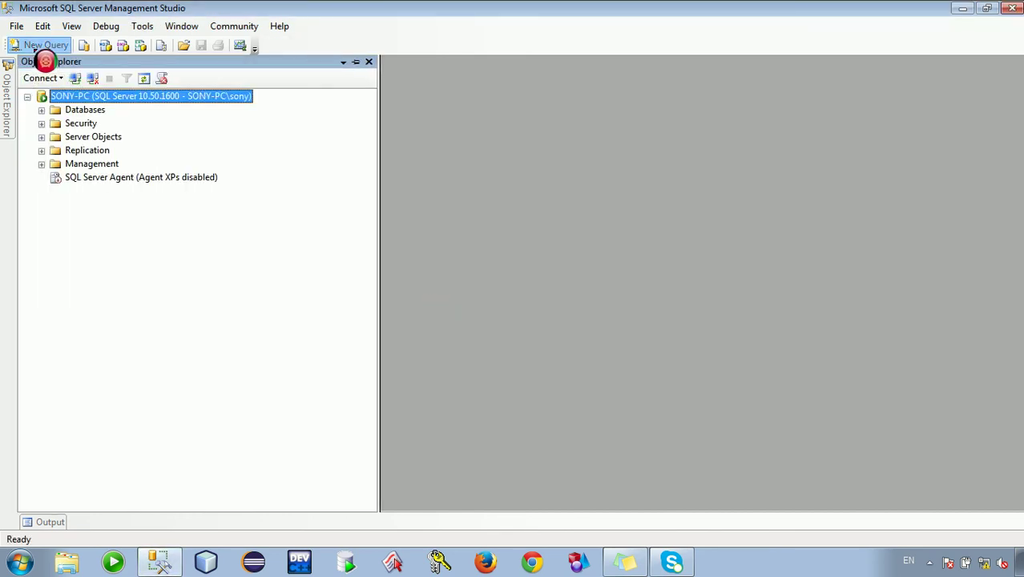
click(44, 47)
text(use a)
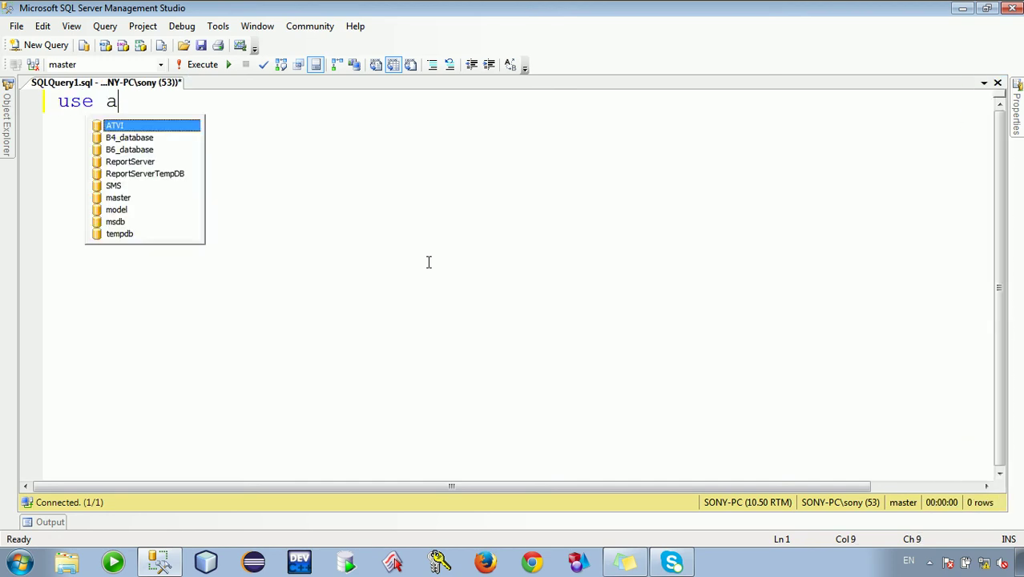
key(Tab)
click(202, 64)
- Add "select *from Emp_info" on the second line, run only that statement and check the results for the Empid 19 record
key(Return)
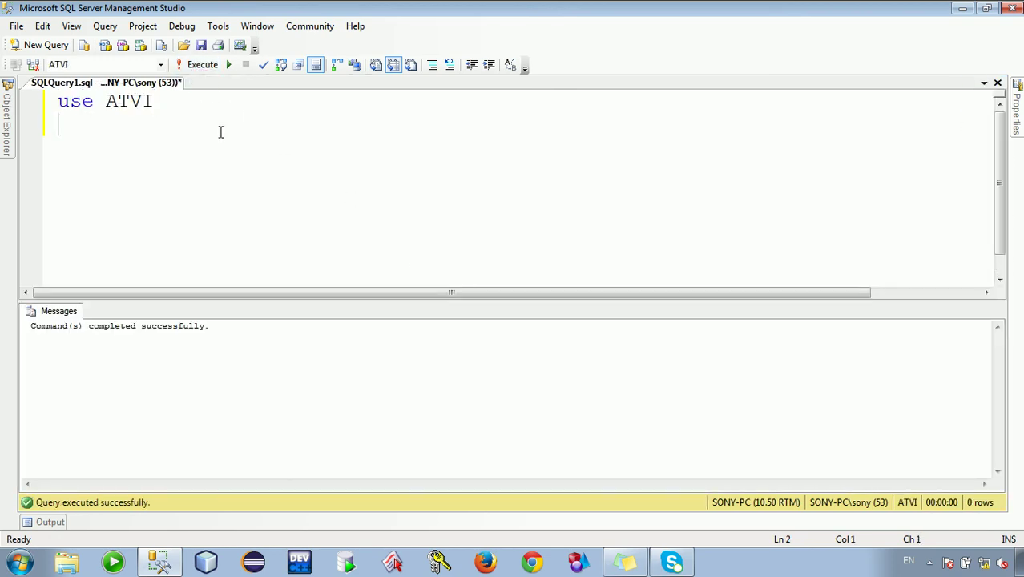
text(select )
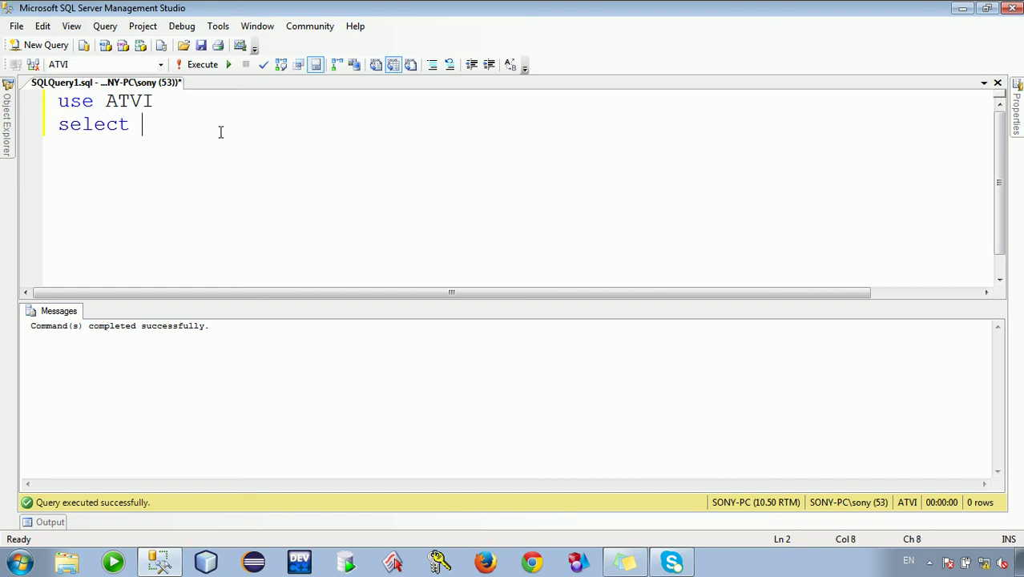
text(*from emp)
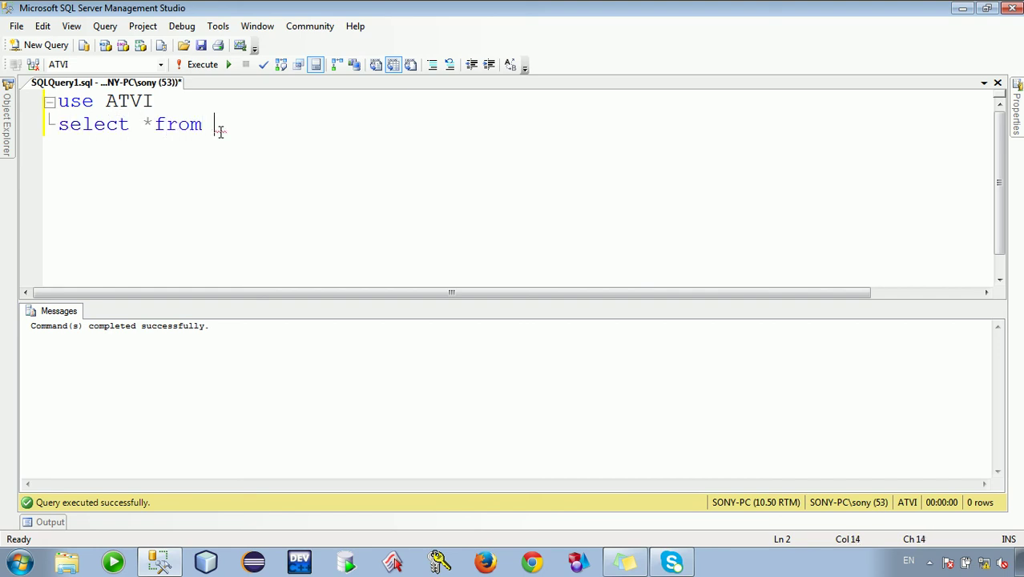
key(Tab)
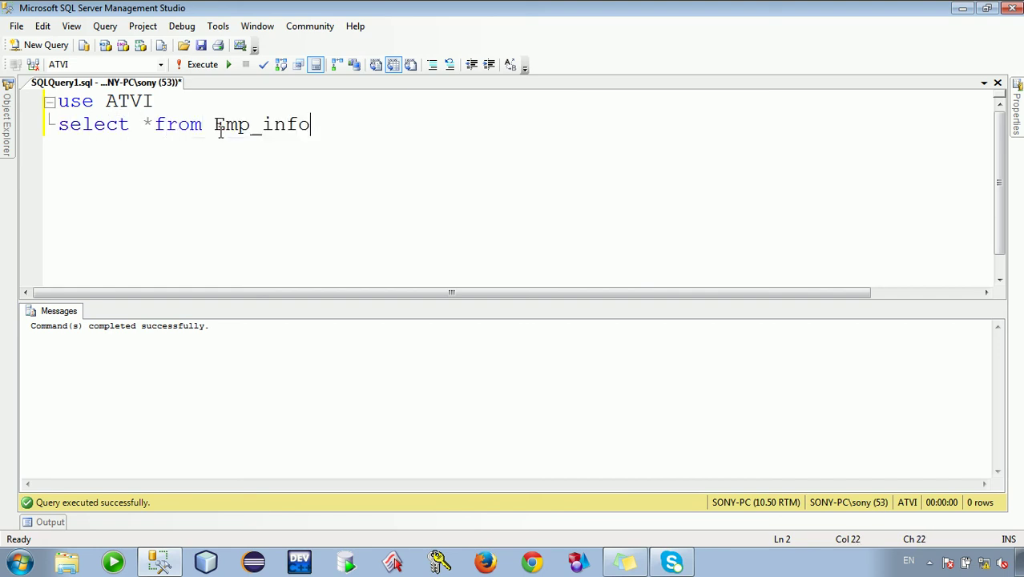
click(53, 135)
click(199, 67)
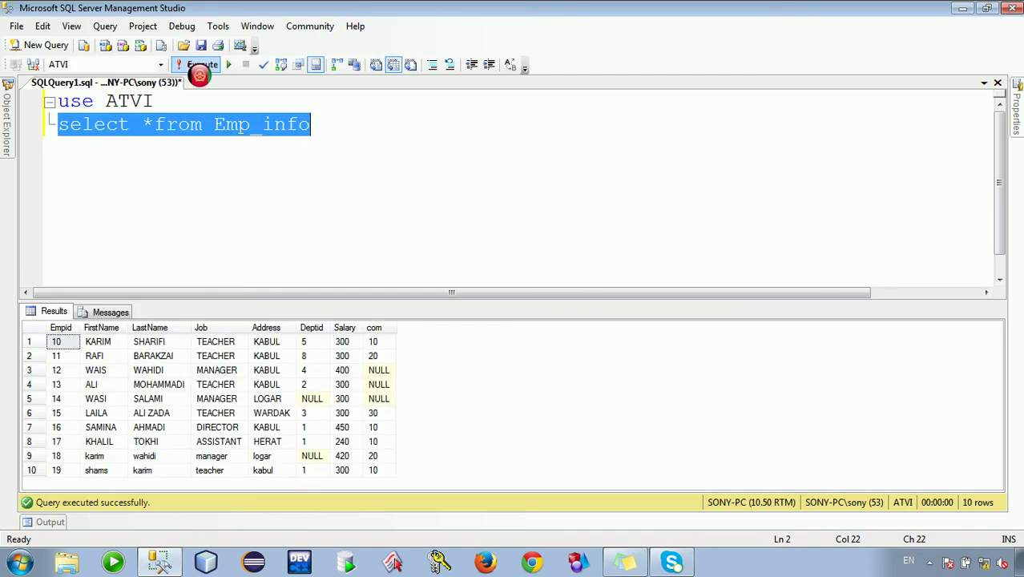
click(60, 473)
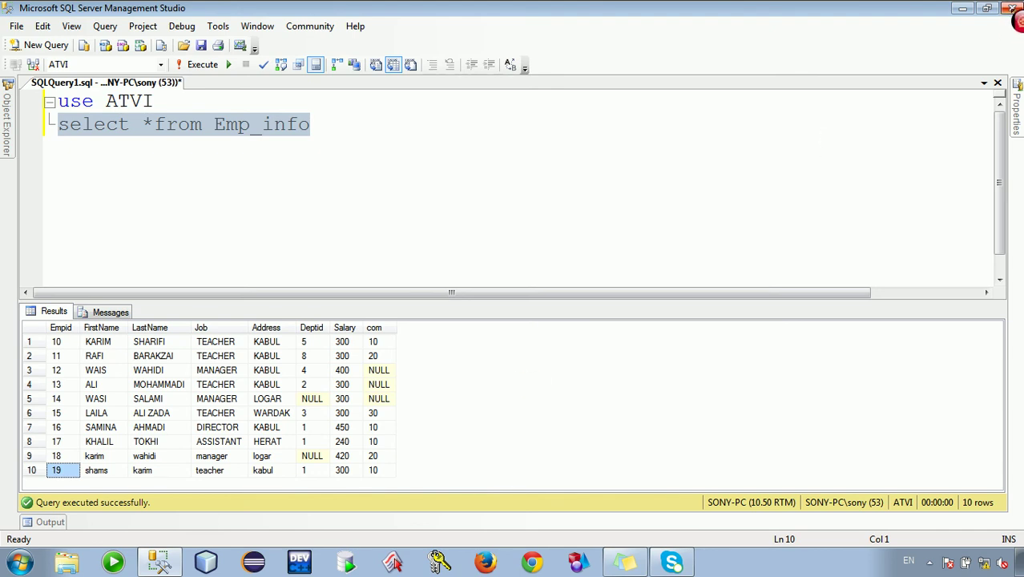
- Close SQL Server Management Studio without saving SQLQuery1.sql
click(1015, 11)
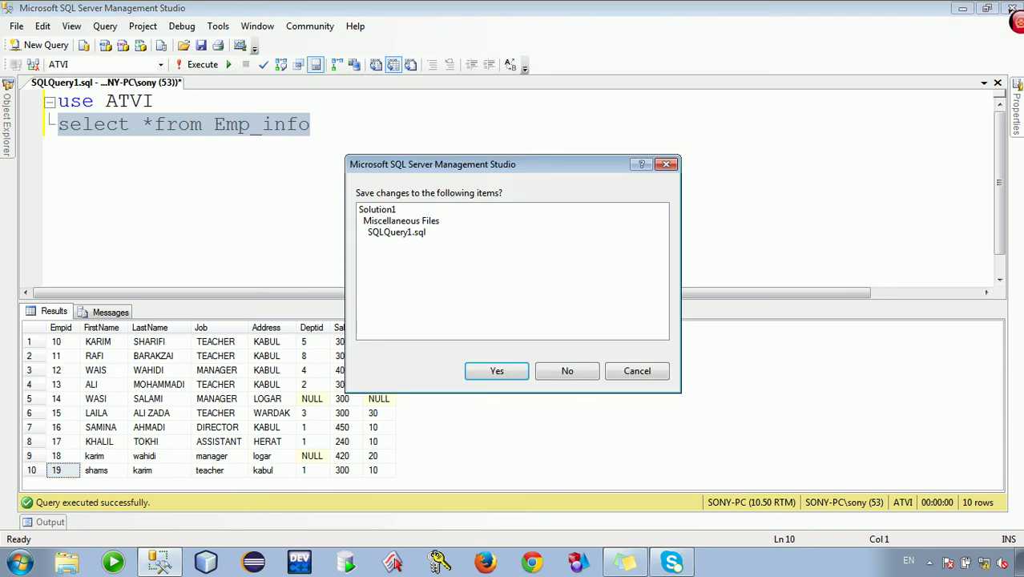
click(591, 376)
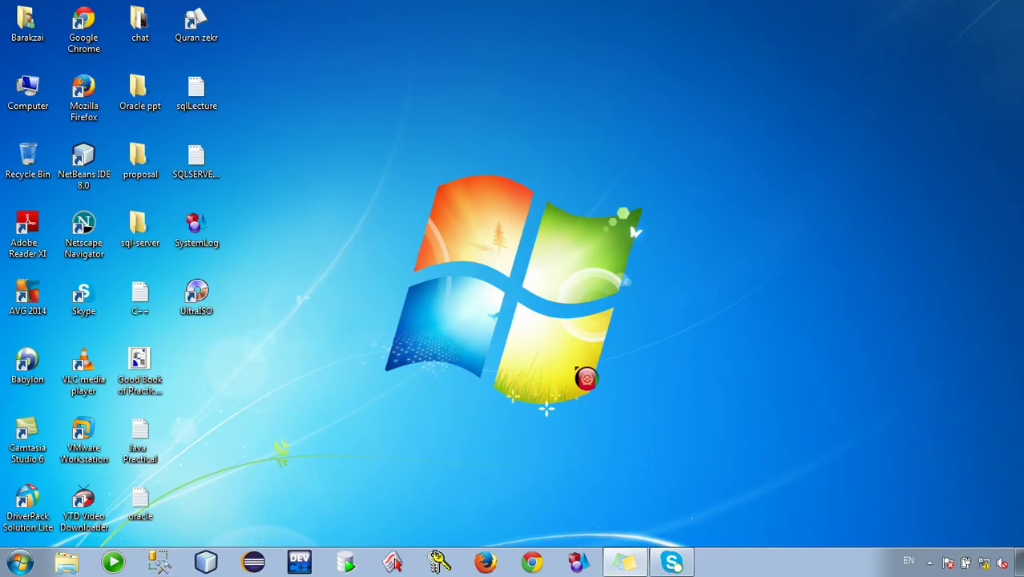
click(930, 562)
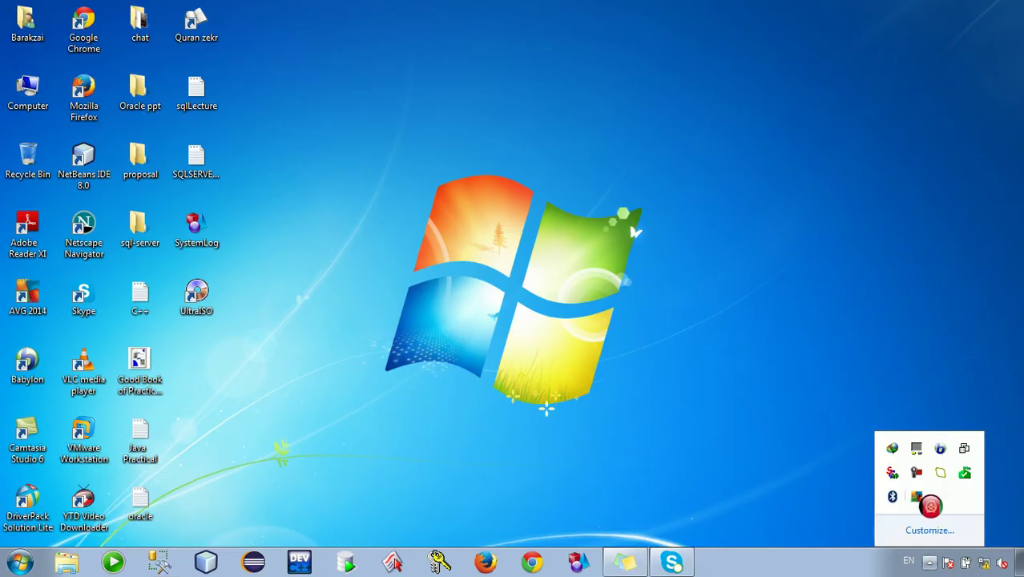